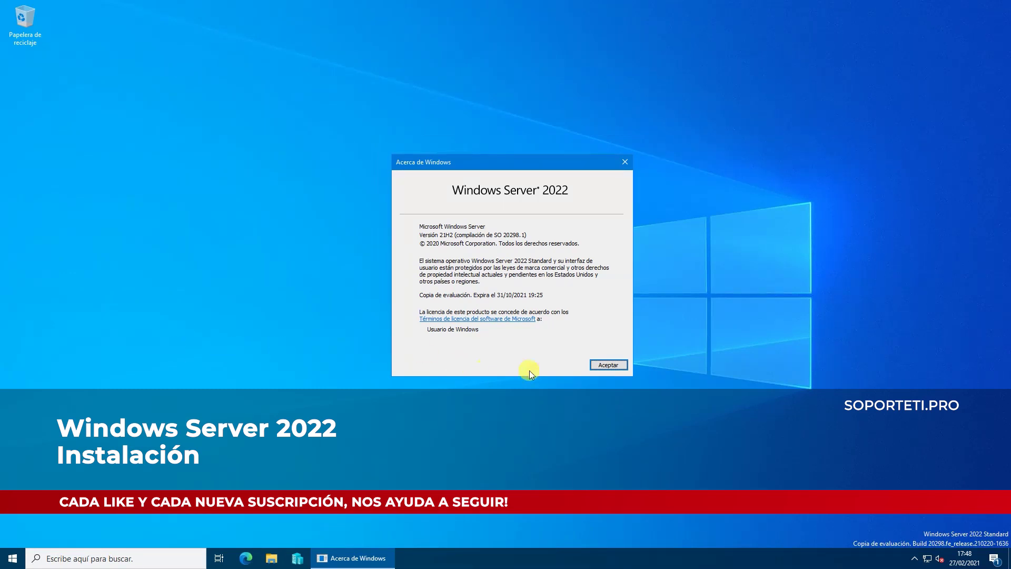
# - Dismiss the Windows version information and examine the host's disks and volumes in Disk Management
pyautogui.click(608, 366)
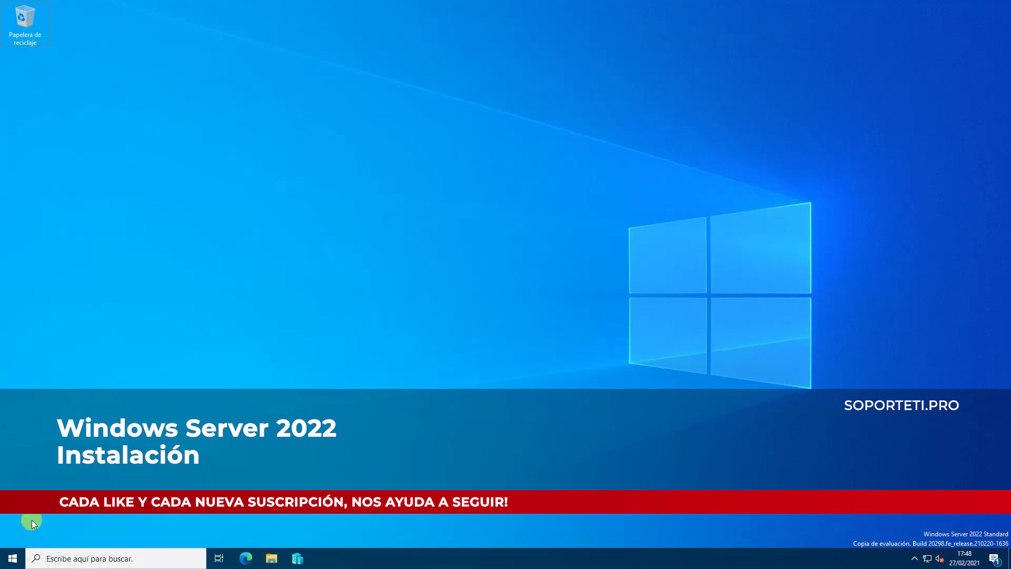
pyautogui.rightClick(13, 559)
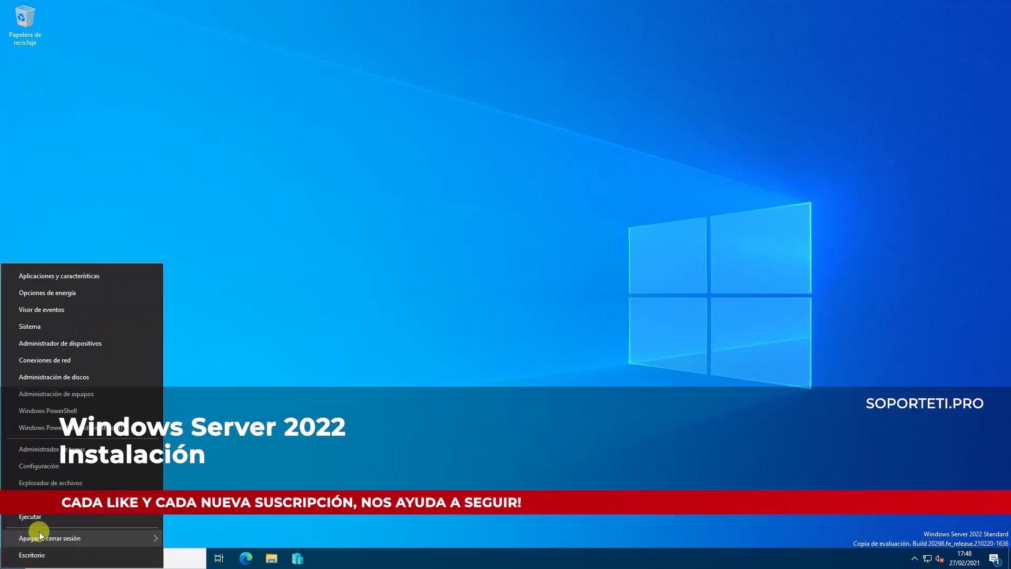
pyautogui.click(87, 378)
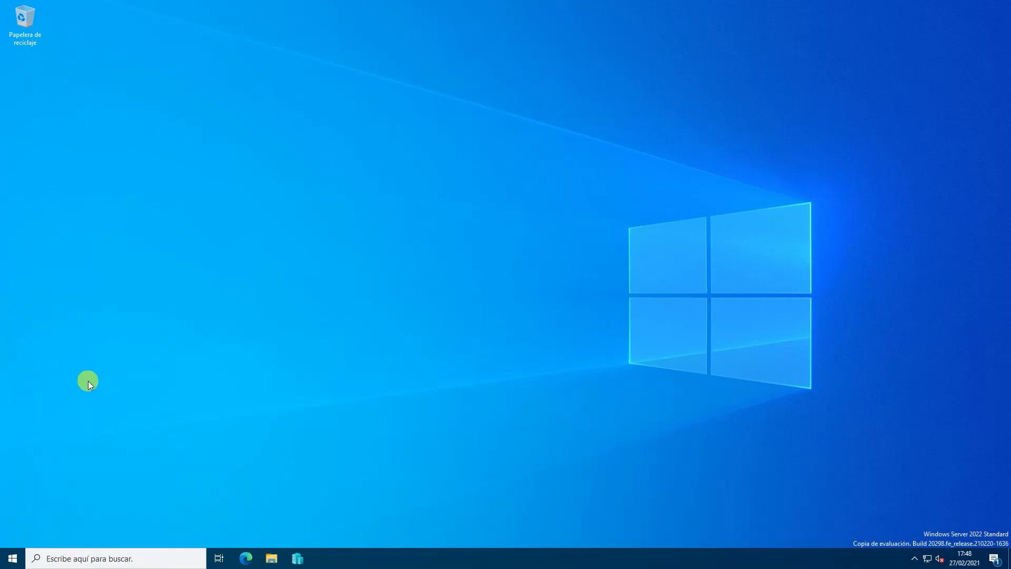
pyautogui.click(431, 64)
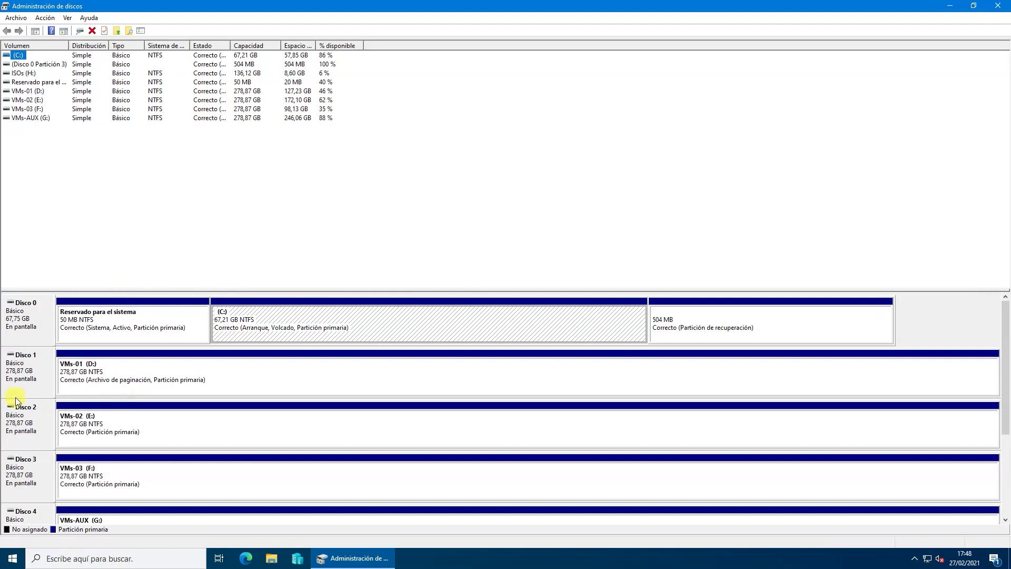
pyautogui.click(1003, 7)
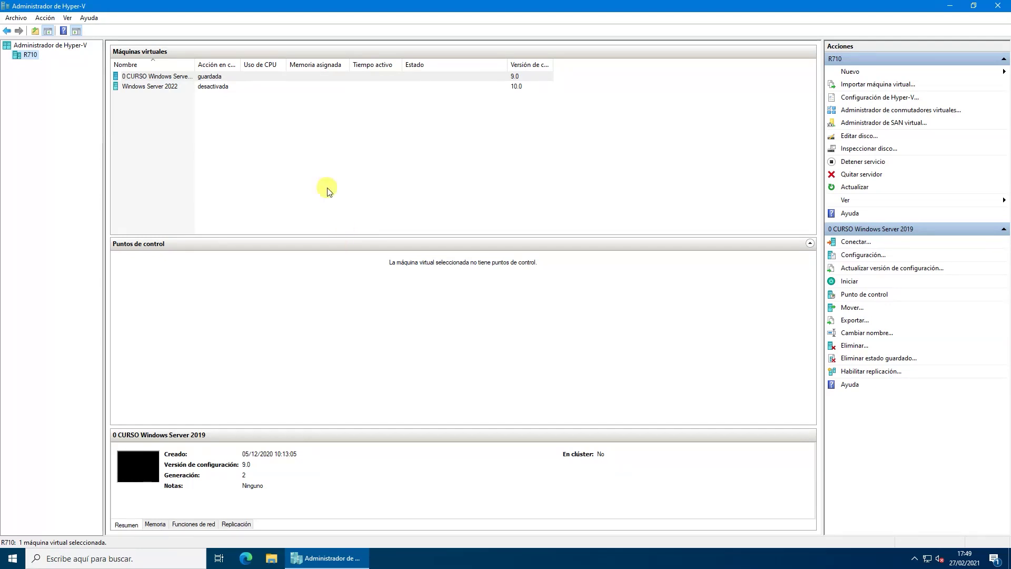
# - Open the settings of the Windows Server 2022 virtual machine and review its memory, processor and DVD drive configuration
pyautogui.click(237, 77)
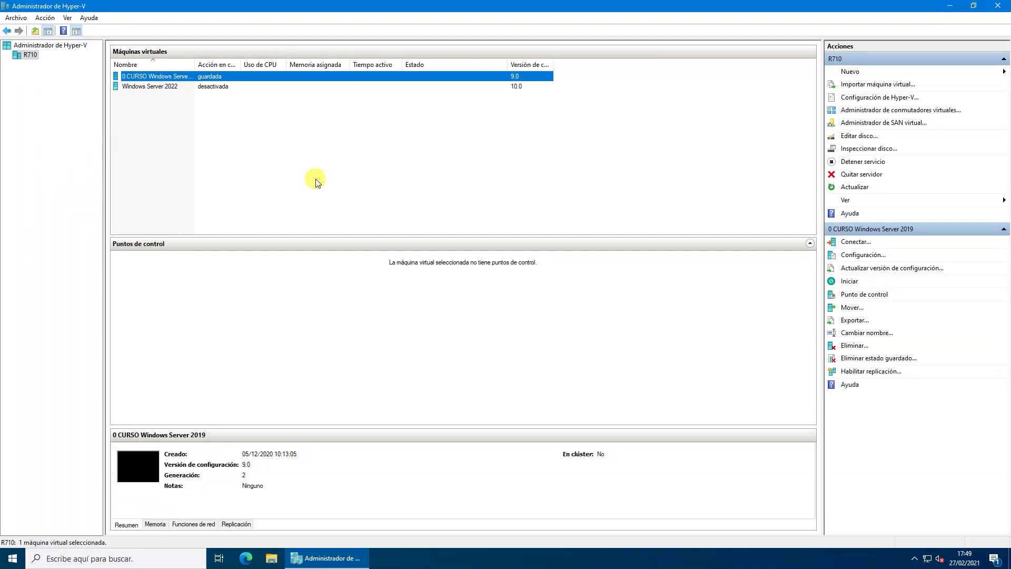
pyautogui.click(120, 86)
pyautogui.rightClick(121, 86)
pyautogui.click(163, 107)
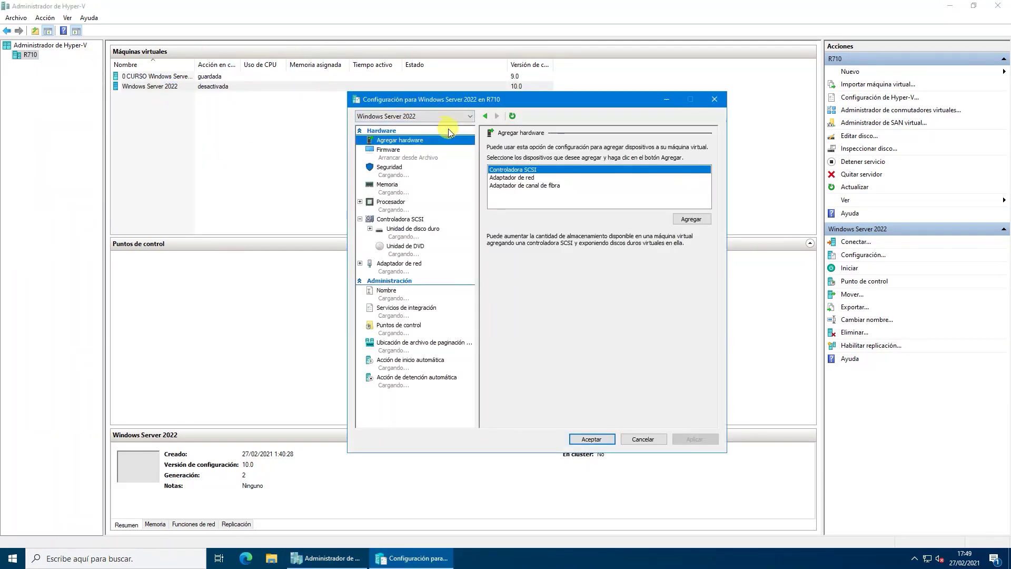
pyautogui.moveTo(486, 106); pyautogui.dragTo(354, 102)
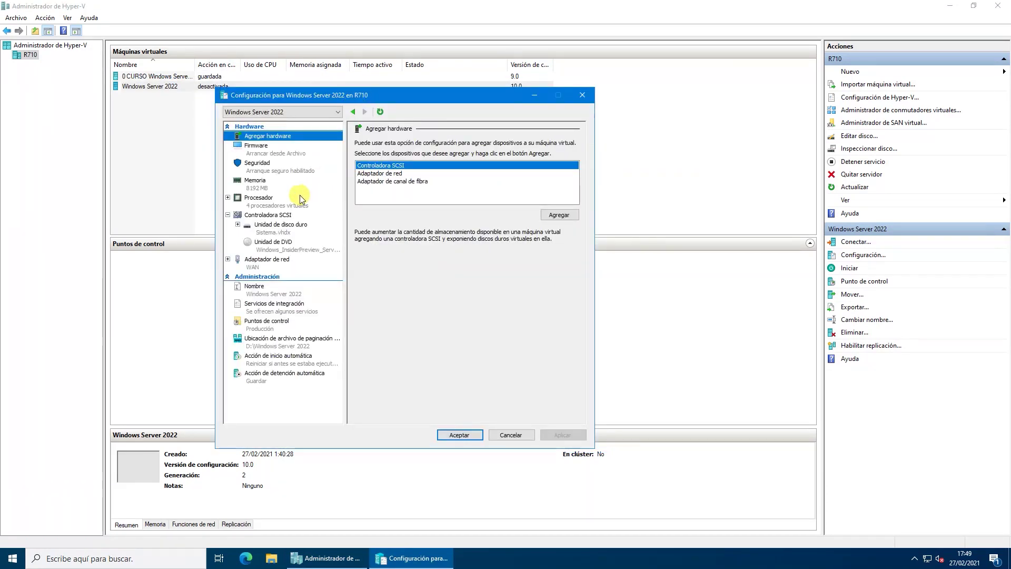
pyautogui.click(267, 190)
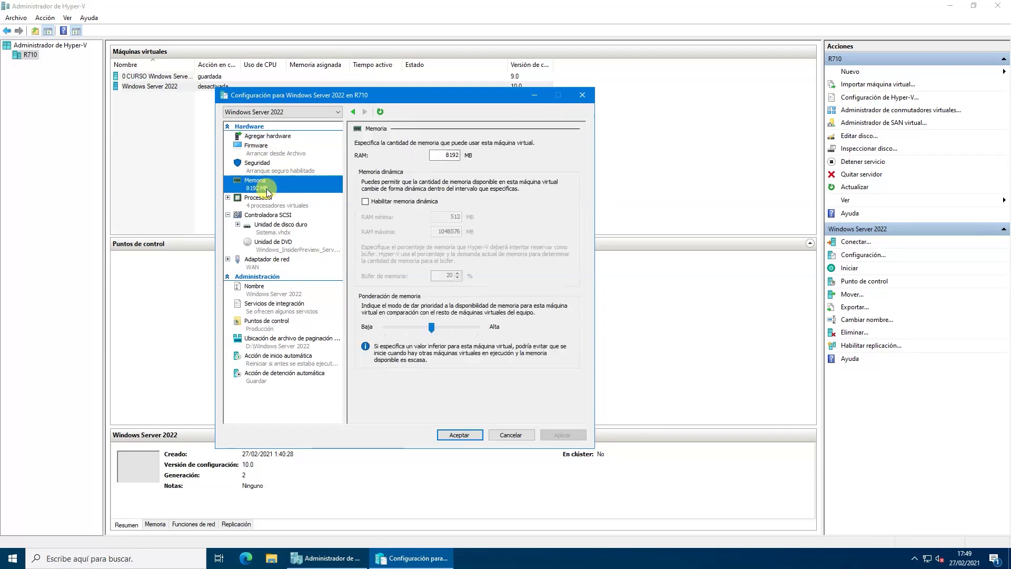
pyautogui.click(278, 213)
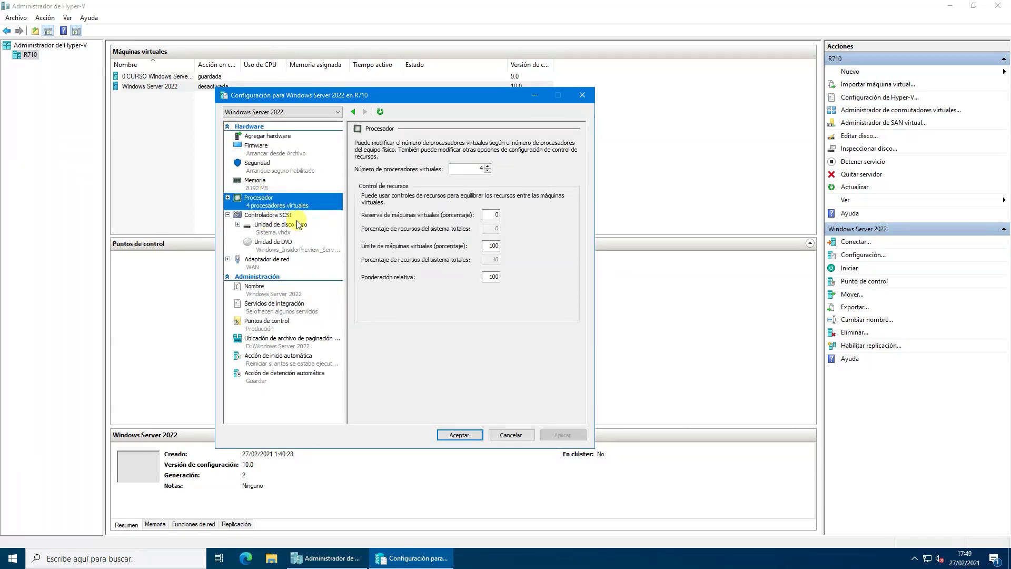
pyautogui.click(273, 245)
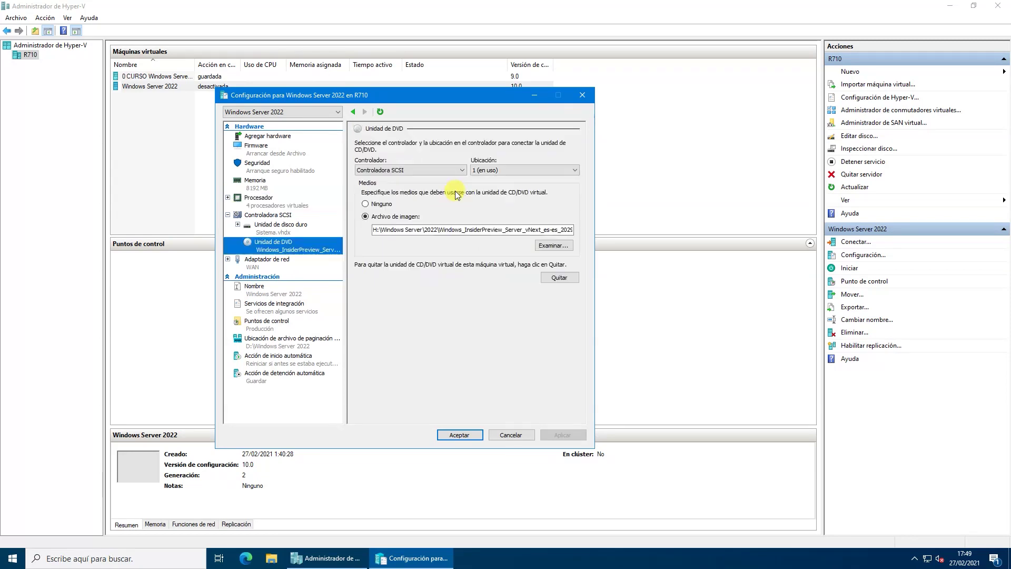
# - Move the DVD drive to first place in the virtual machine's firmware boot order and save the settings
pyautogui.click(254, 146)
pyautogui.click(396, 201)
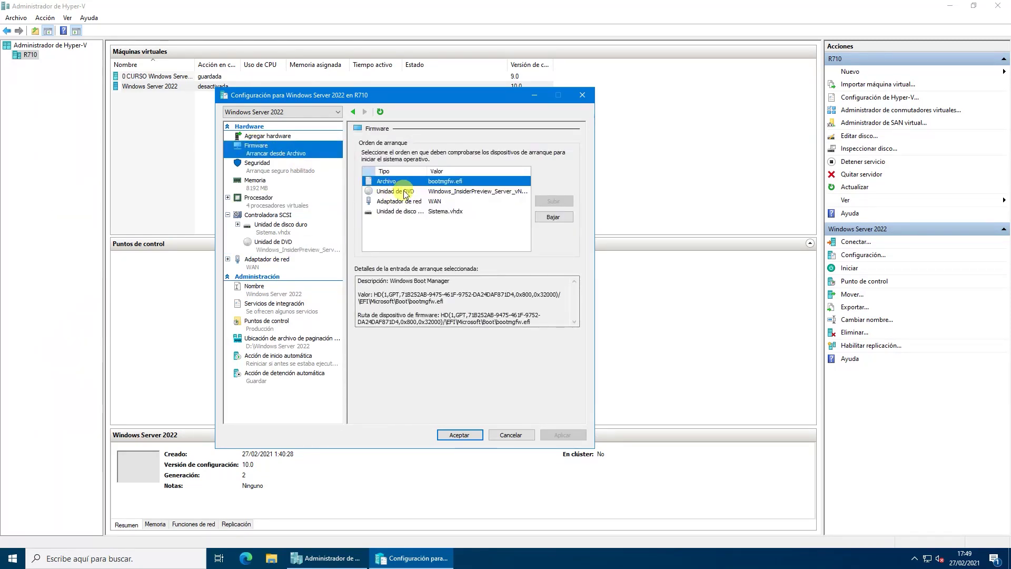
pyautogui.click(552, 201)
pyautogui.click(552, 200)
pyautogui.click(571, 437)
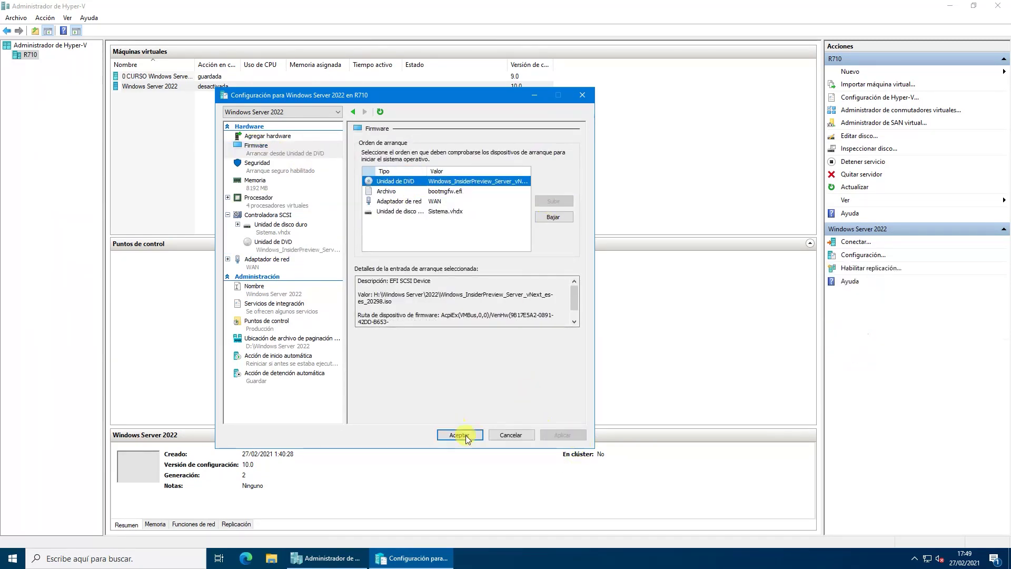
pyautogui.click(466, 435)
# - Check the host's display settings and return to Hyper-V Manager
pyautogui.click(950, 5)
pyautogui.rightClick(418, 202)
pyautogui.click(453, 304)
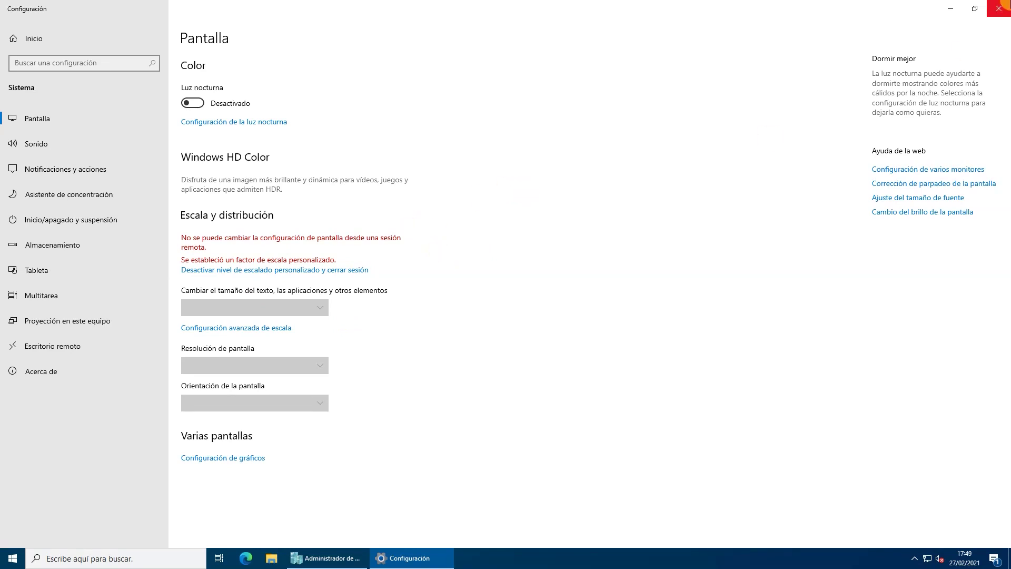
pyautogui.click(999, 8)
pyautogui.click(330, 557)
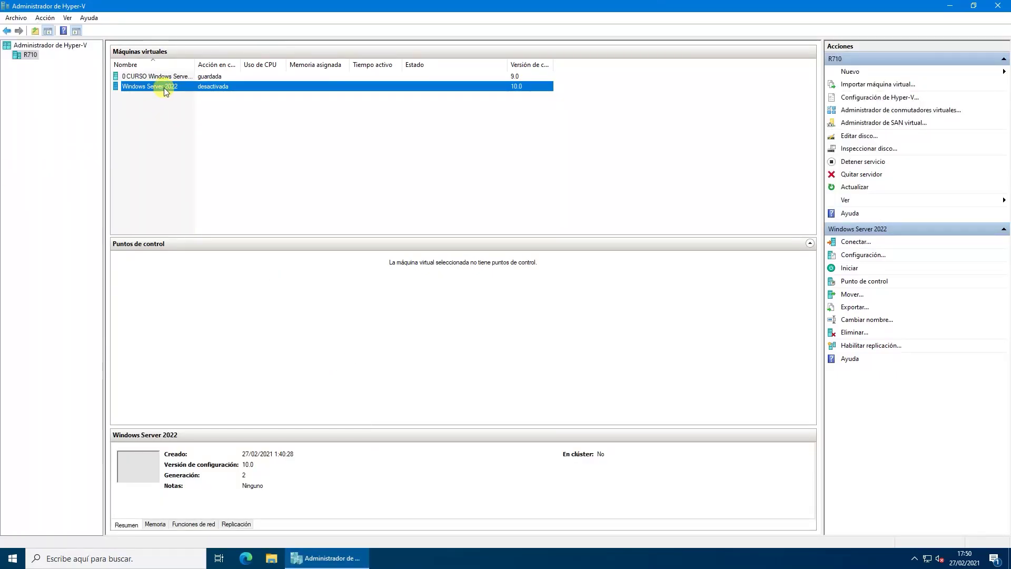
# - Connect to the Windows Server 2022 virtual machine, start it and boot from the installation DVD
pyautogui.press('Return')
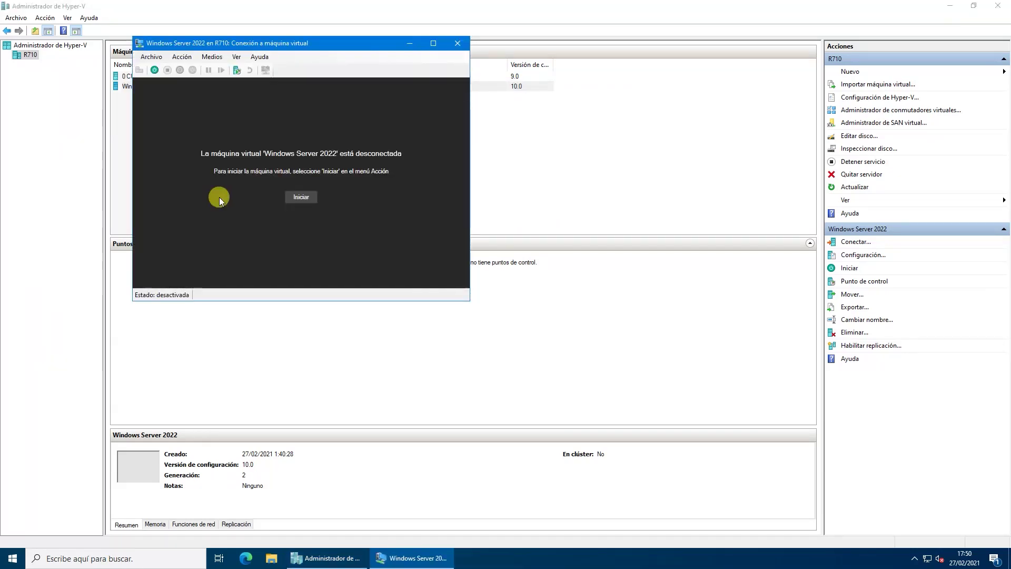
pyautogui.moveTo(290, 43); pyautogui.dragTo(308, 48)
pyautogui.click(317, 202)
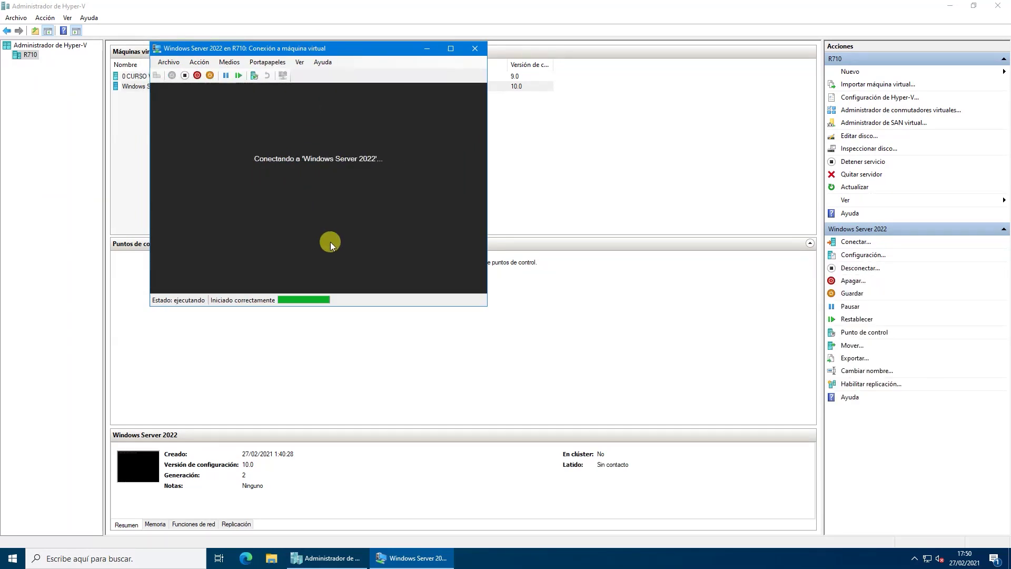
pyautogui.press('Return')
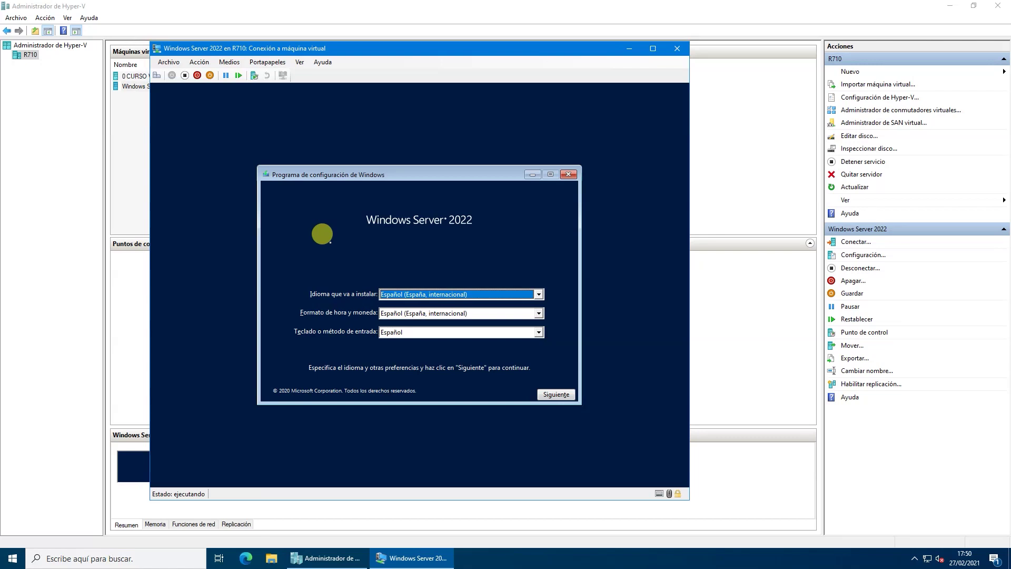
# - Accept the Spanish language and keyboard preferences and start the installation without a product key
pyautogui.click(547, 395)
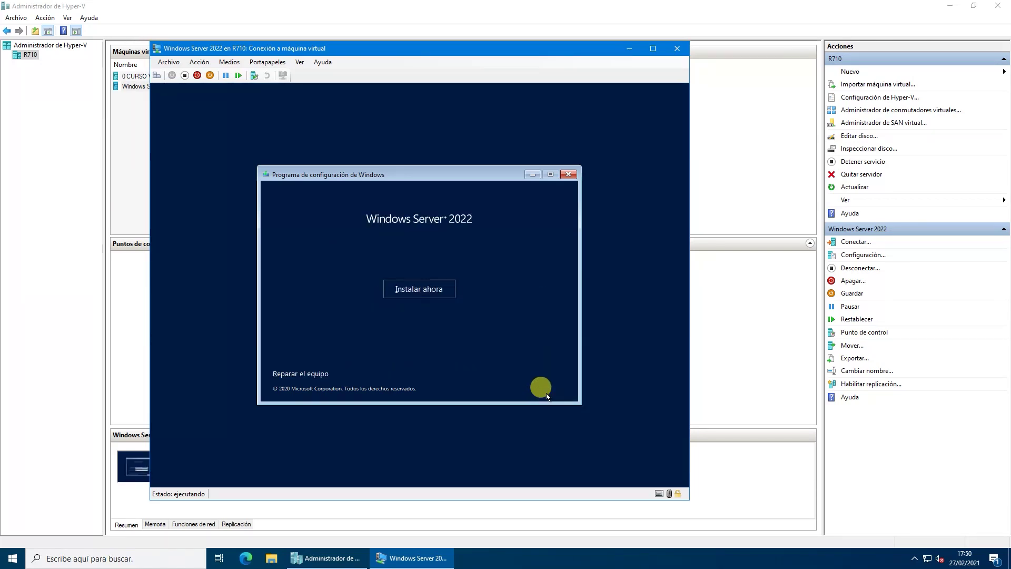
pyautogui.click(439, 287)
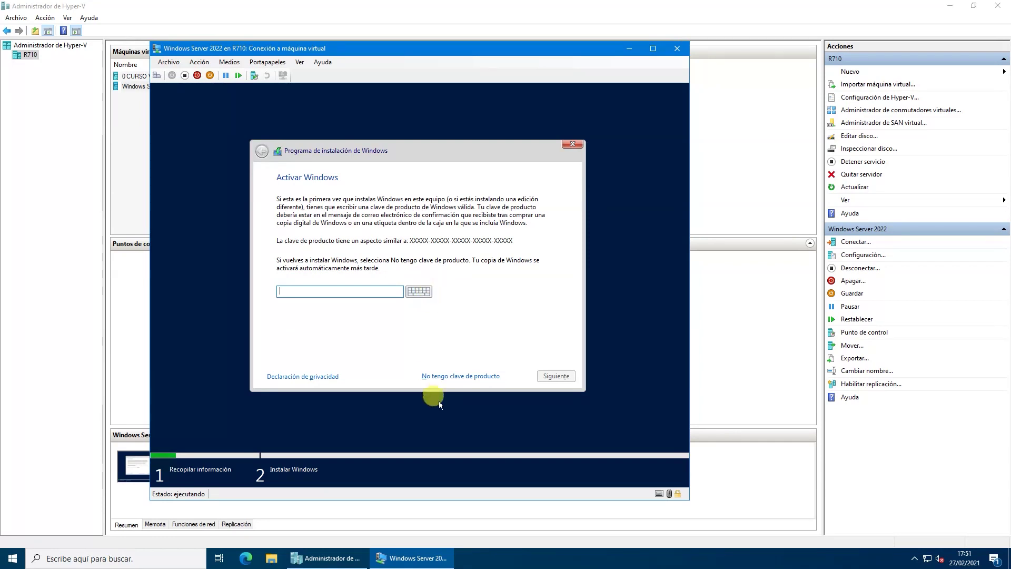
pyautogui.click(455, 375)
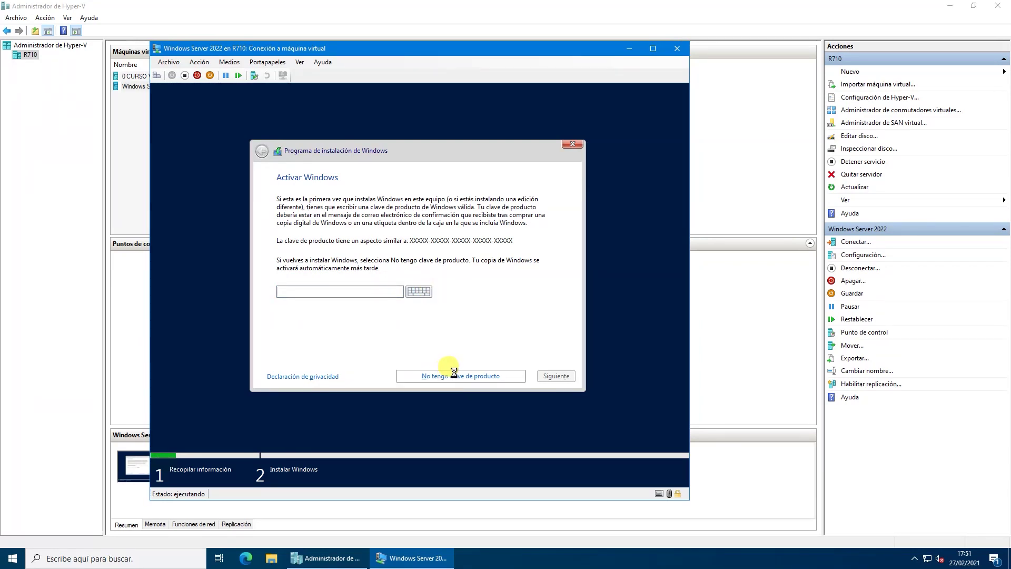
# - Choose Windows Server 2022 SERVERSTANDARD as the operating system and accept the license terms
pyautogui.click(381, 224)
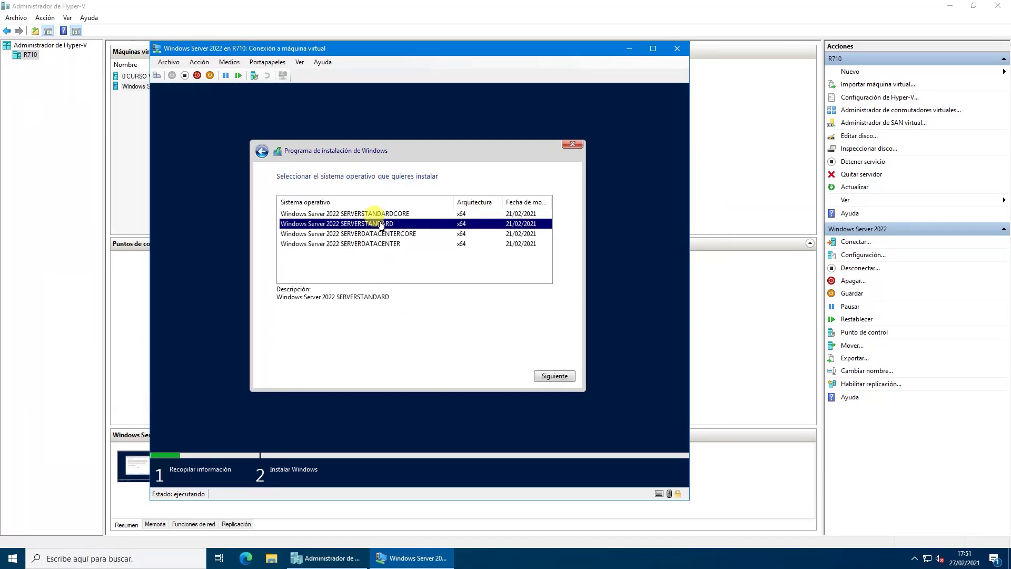
pyautogui.click(541, 374)
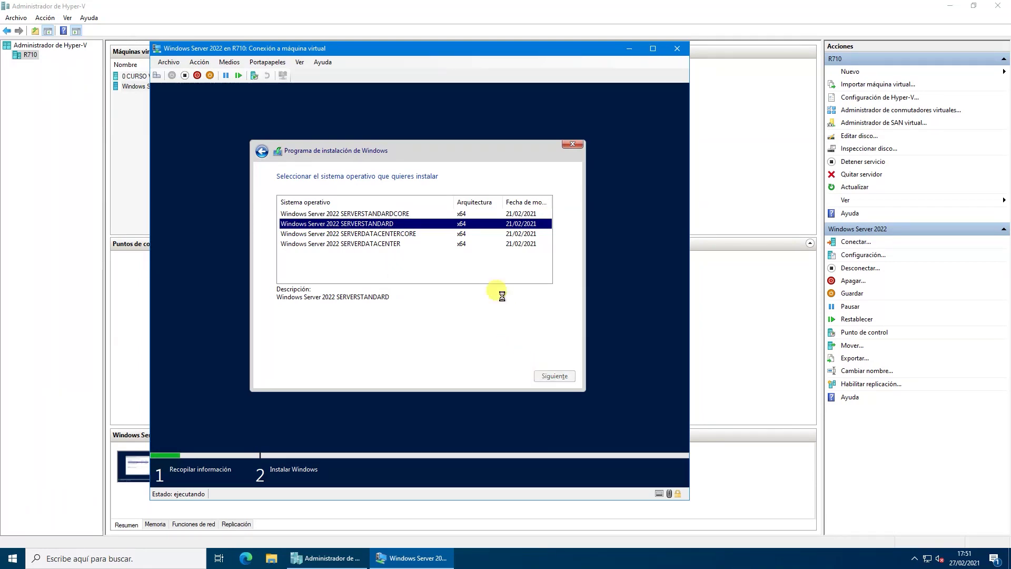
pyautogui.click(413, 354)
pyautogui.click(551, 377)
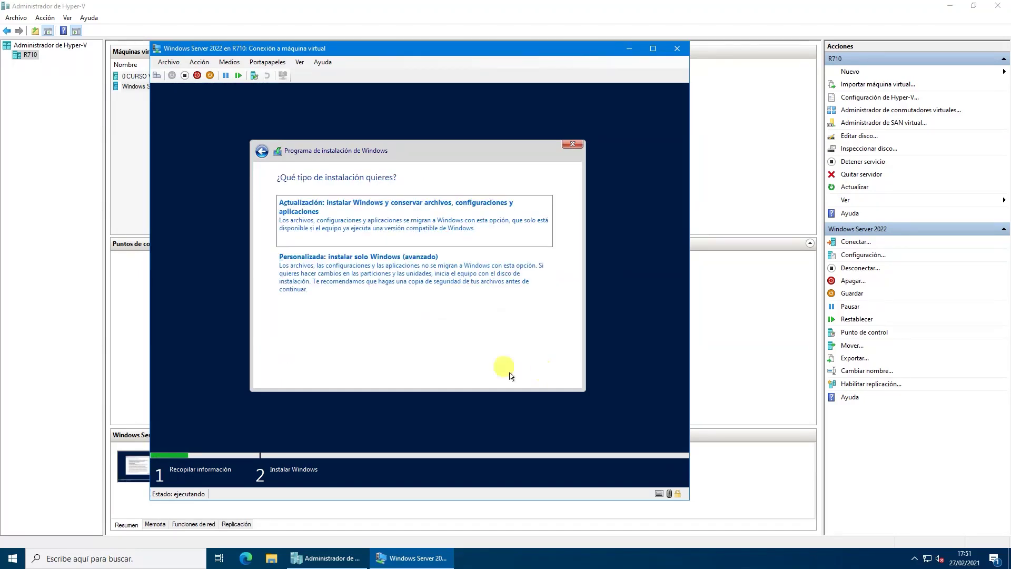
# - Choose the custom Windows-only installation and wipe disk 0 from a command prompt with diskpart, select disk 0 and clean
pyautogui.click(339, 282)
pyautogui.click(344, 257)
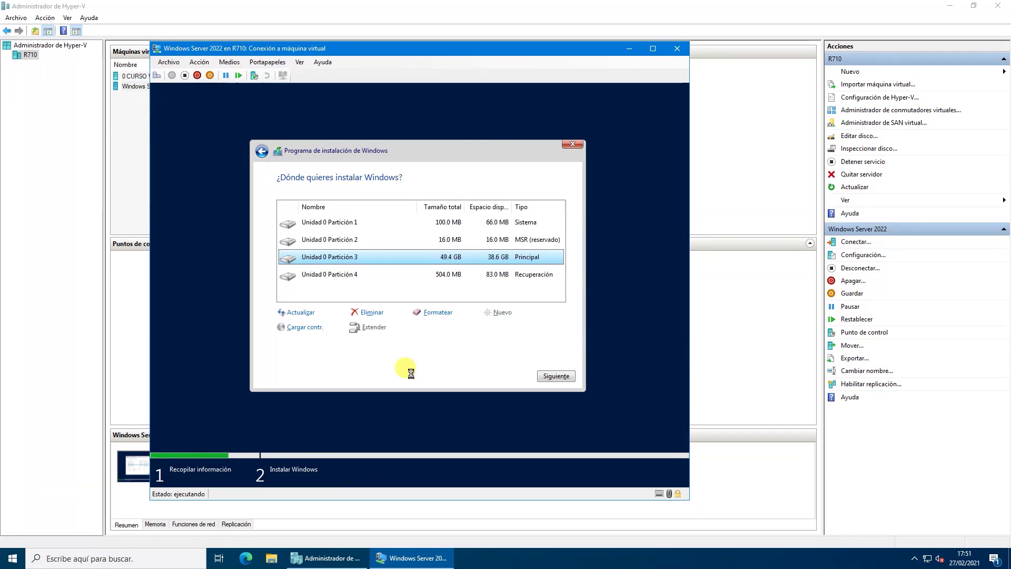
pyautogui.hotkey('shift', 'F10')
pyautogui.write('diskpart')
pyautogui.press('Return')
pyautogui.write('select disk 0')
pyautogui.press('Return')
pyautogui.write('clean')
pyautogui.press('Return')
pyautogui.write('exit')
pyautogui.press('Return')
pyautogui.write('exit')
pyautogui.press('Return')
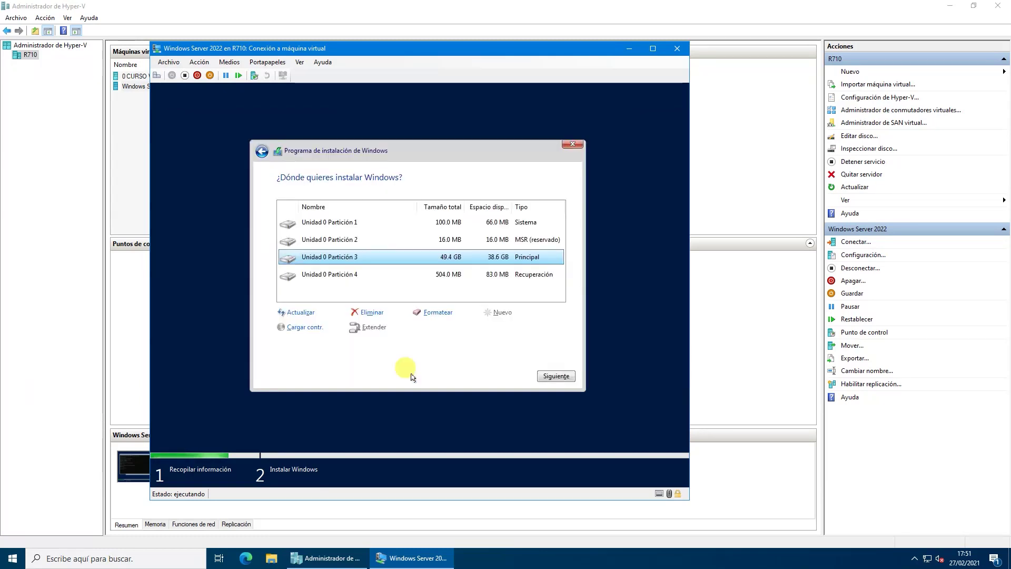
# - Refresh the installer's drive list and start installing Windows on the wiped disk
pyautogui.click(294, 314)
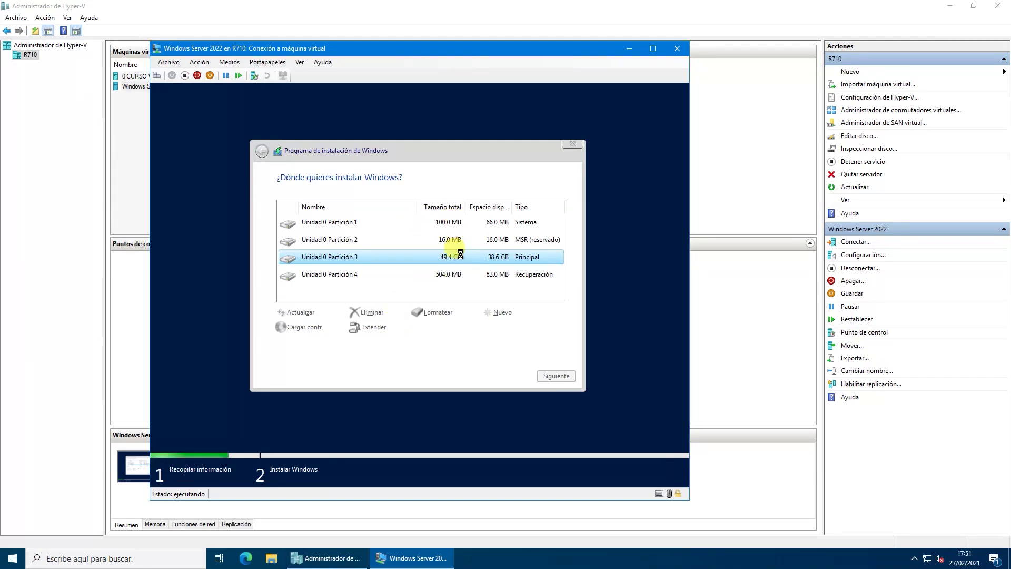
pyautogui.click(554, 374)
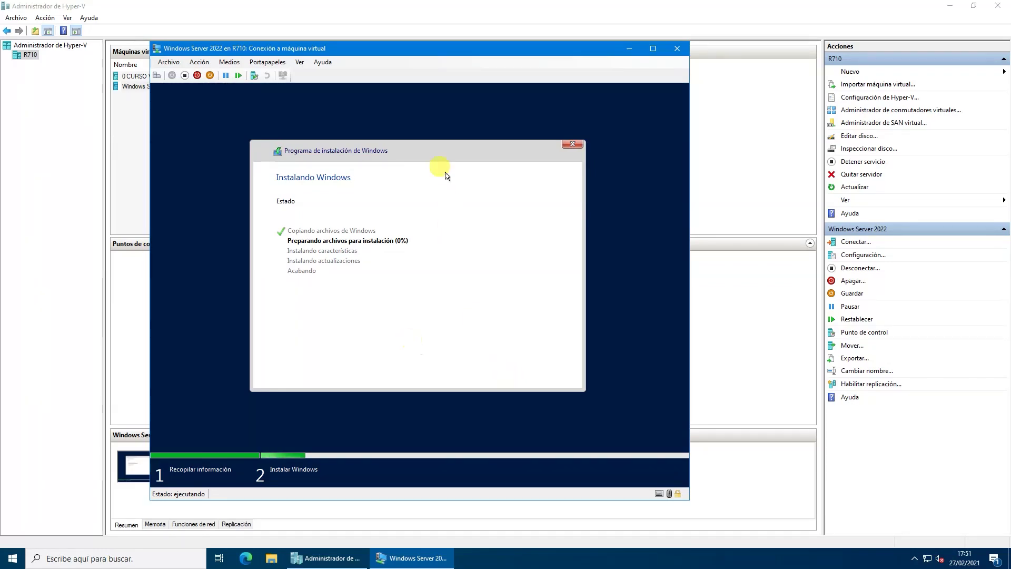
pyautogui.moveTo(390, 53); pyautogui.dragTo(425, 67)
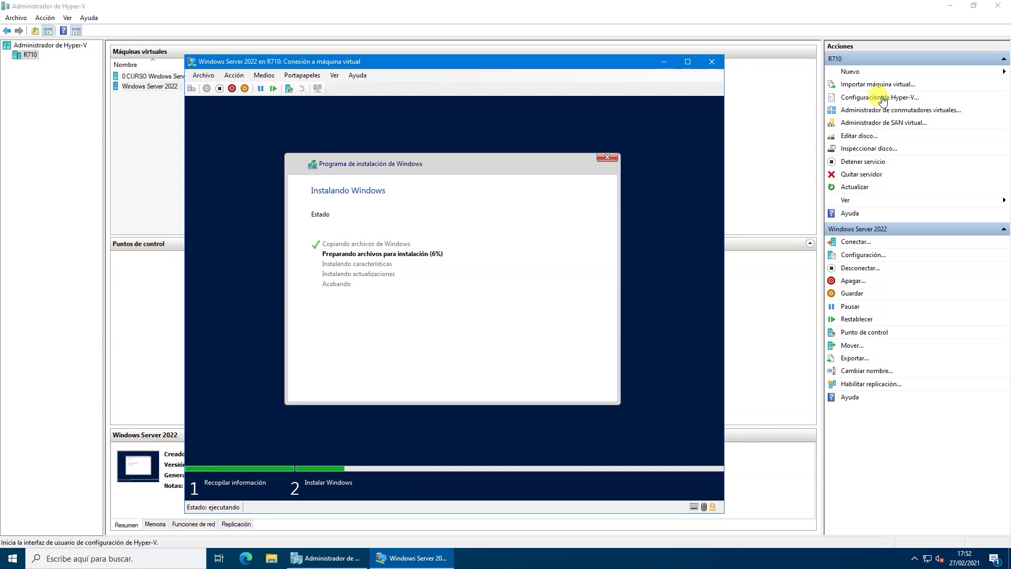
# - Review the New Virtual Machine wizard's pages up to the installation options, cancel it and return to the running installation
pyautogui.click(882, 71)
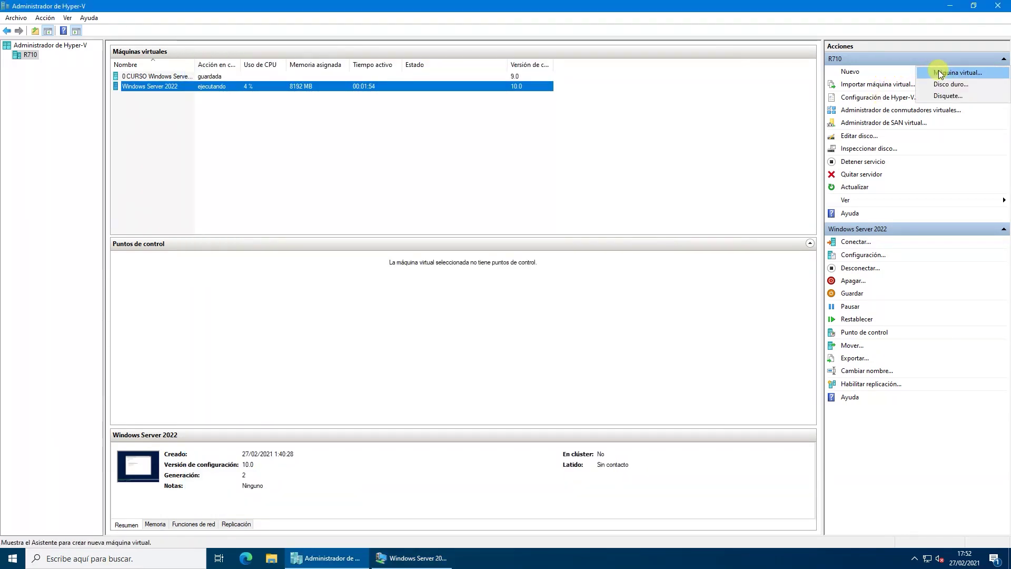
pyautogui.click(939, 72)
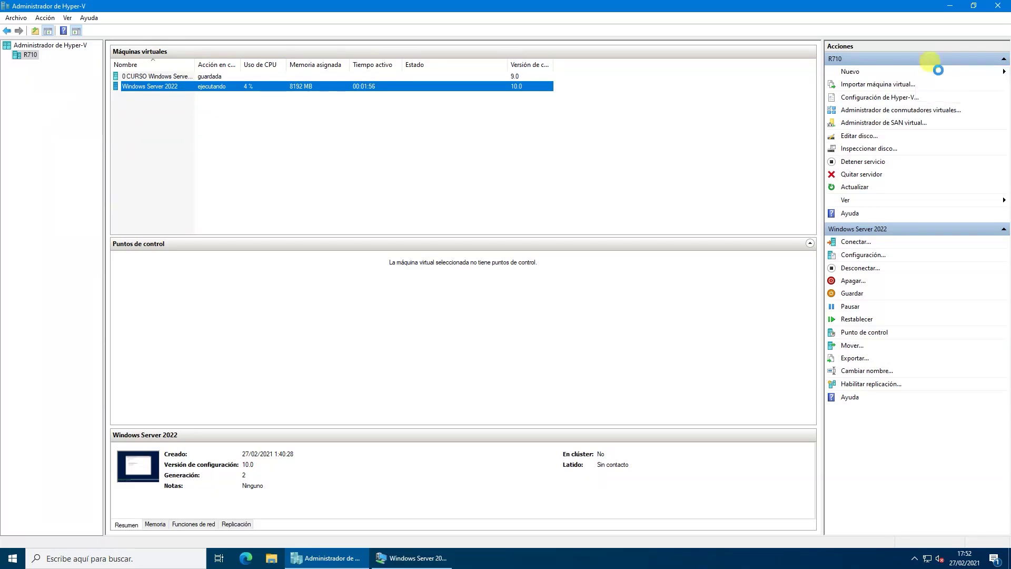
pyautogui.click(358, 209)
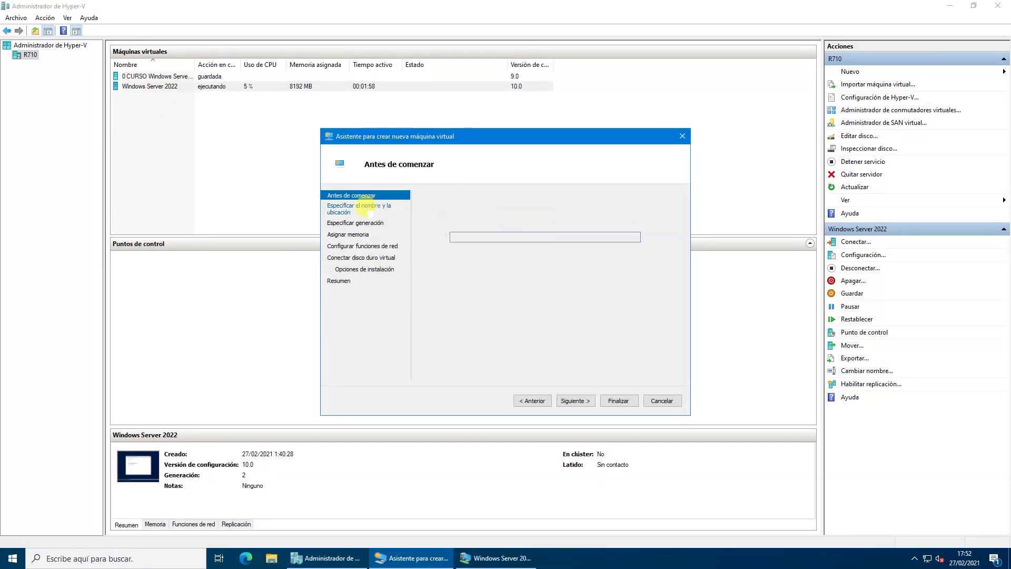
pyautogui.click(354, 223)
pyautogui.click(349, 235)
pyautogui.click(362, 246)
pyautogui.click(364, 258)
pyautogui.click(364, 269)
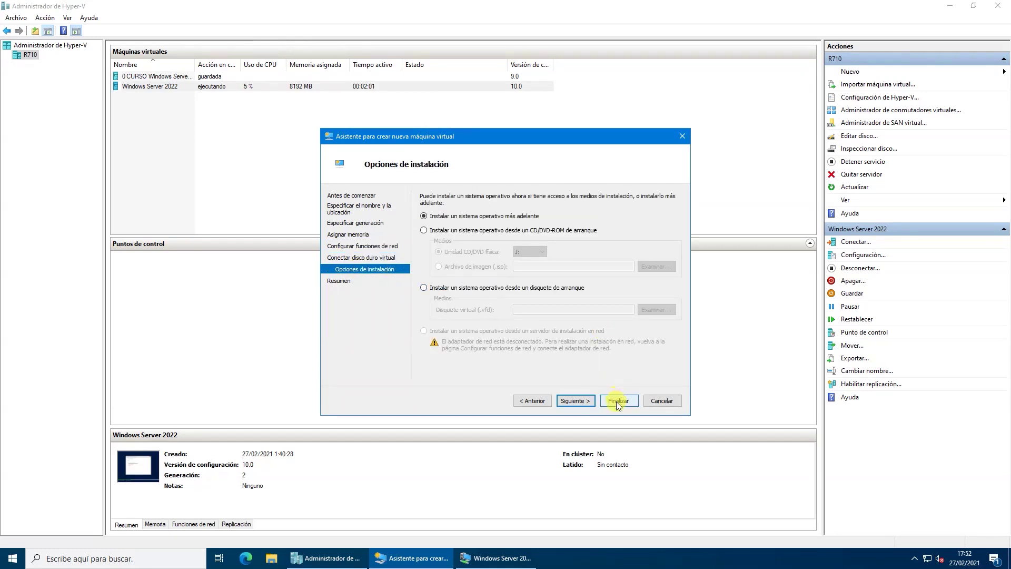
pyautogui.click(670, 403)
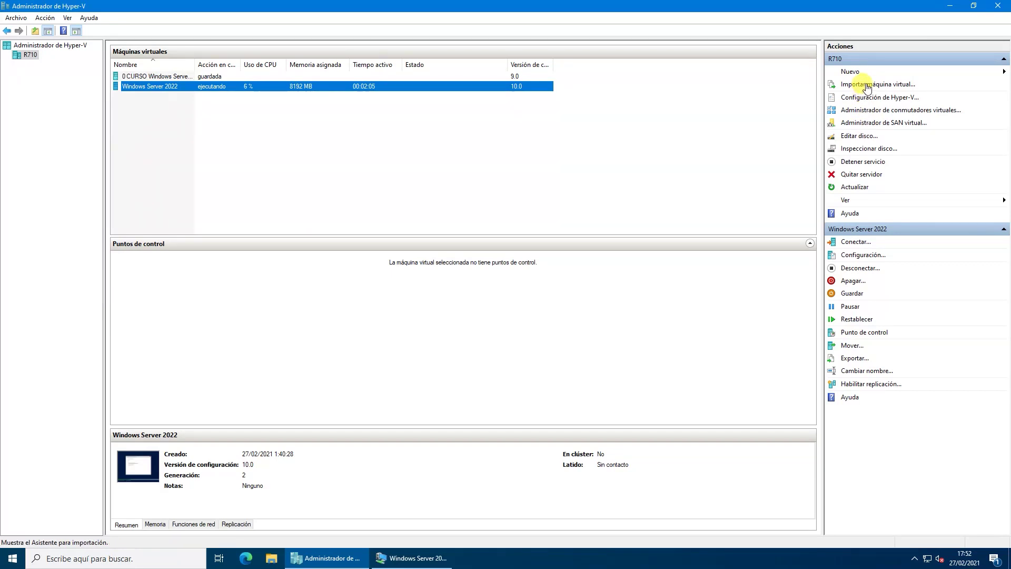
pyautogui.click(410, 558)
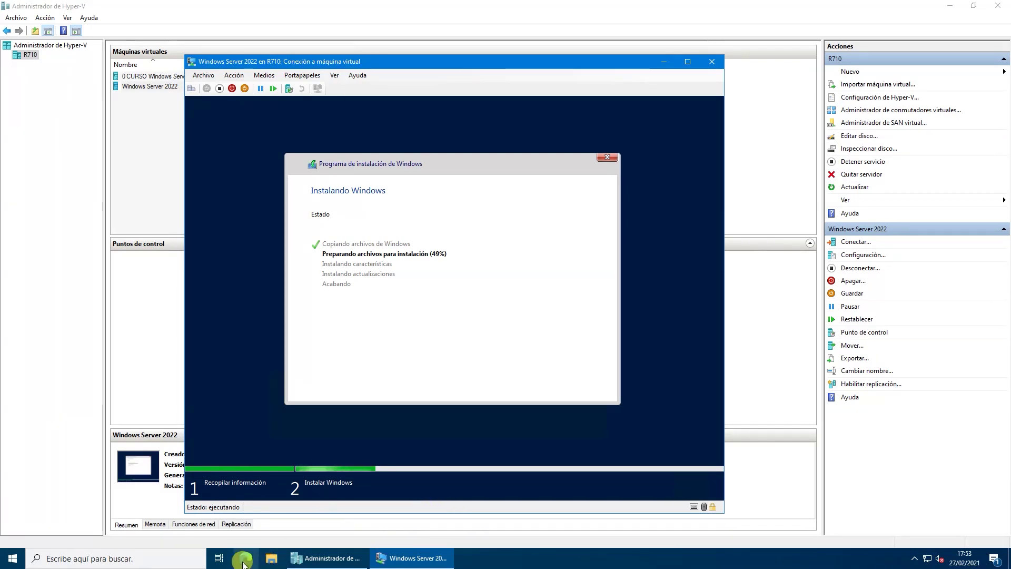
# - Open Microsoft Edge, accept the privacy notice and check the browser's version on its About page
pyautogui.click(244, 560)
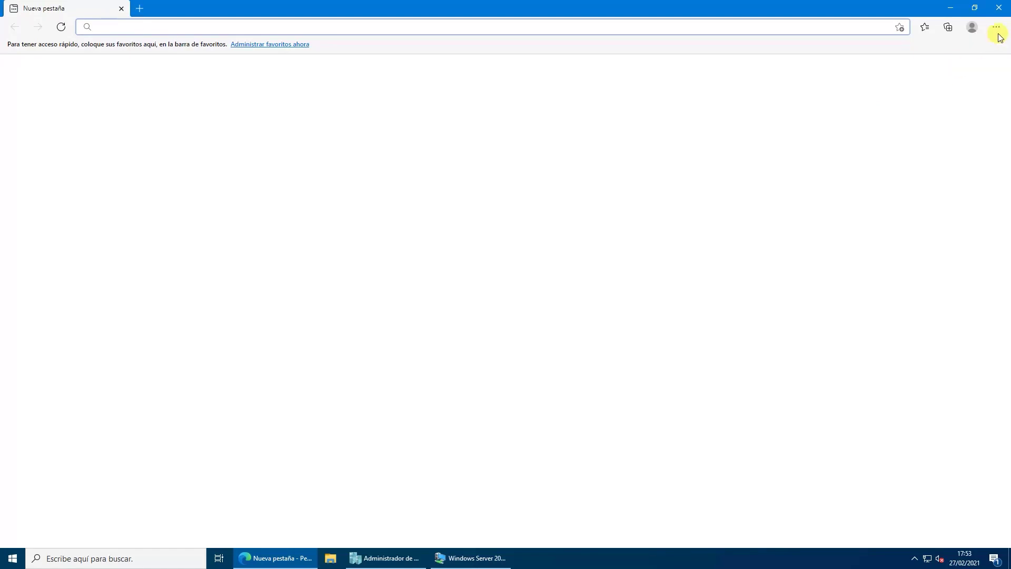
pyautogui.click(996, 27)
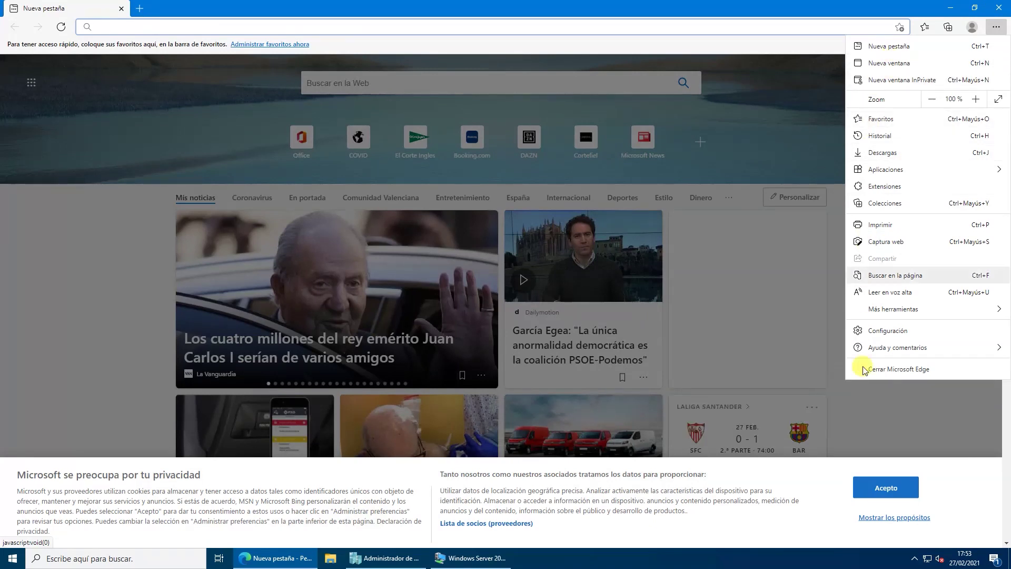
pyautogui.click(871, 491)
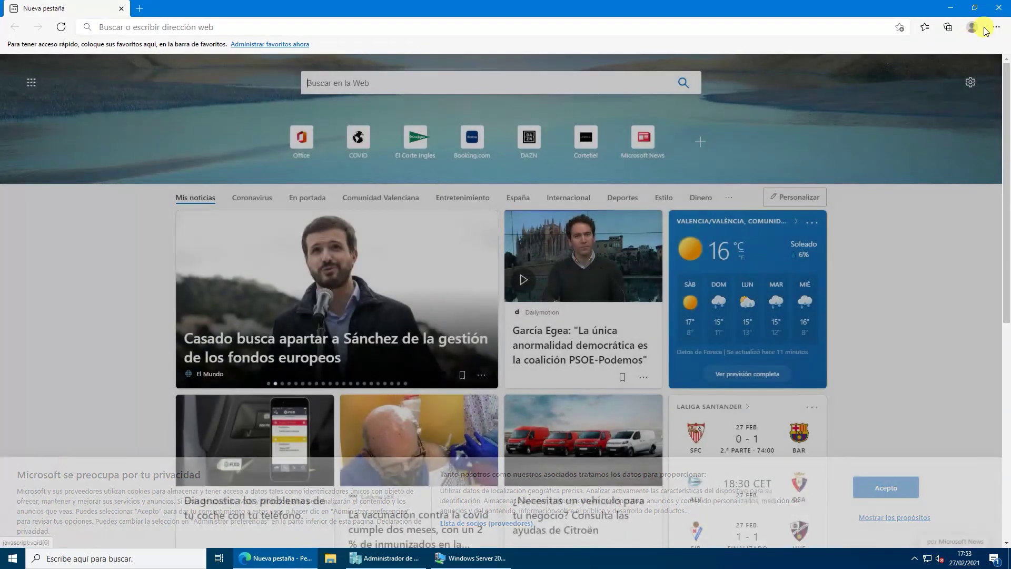
pyautogui.click(990, 27)
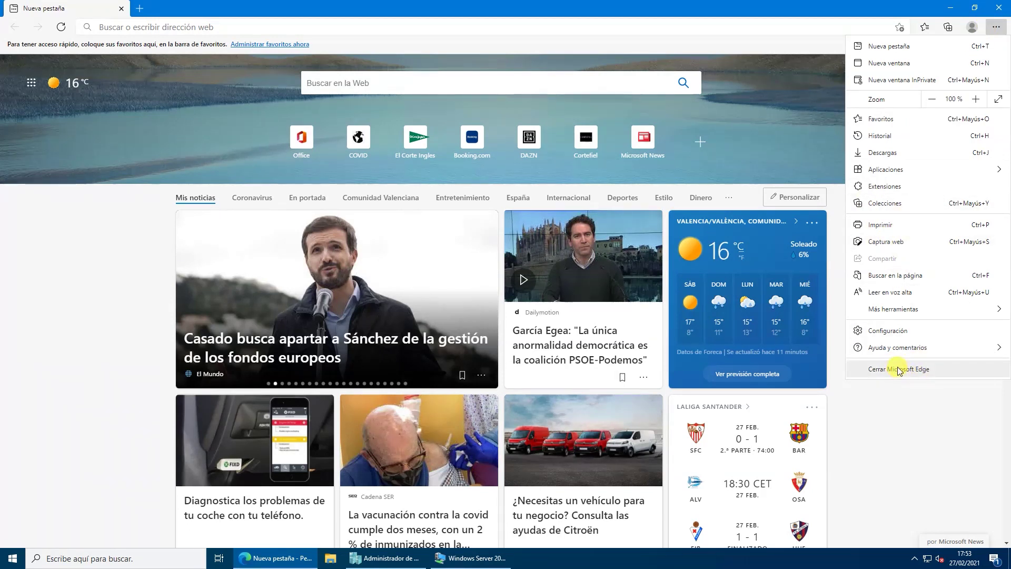
pyautogui.moveTo(900, 348)
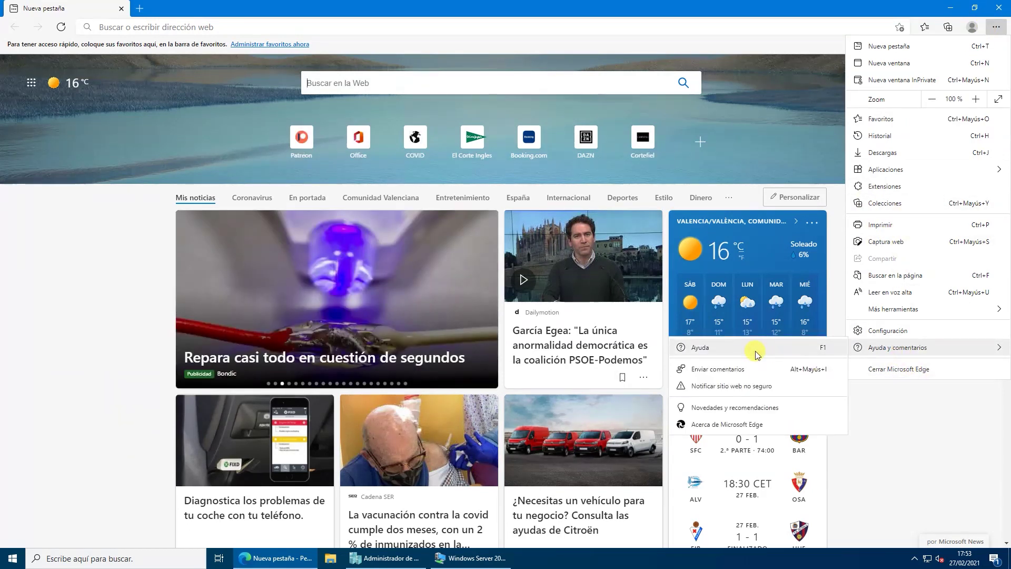
pyautogui.click(738, 421)
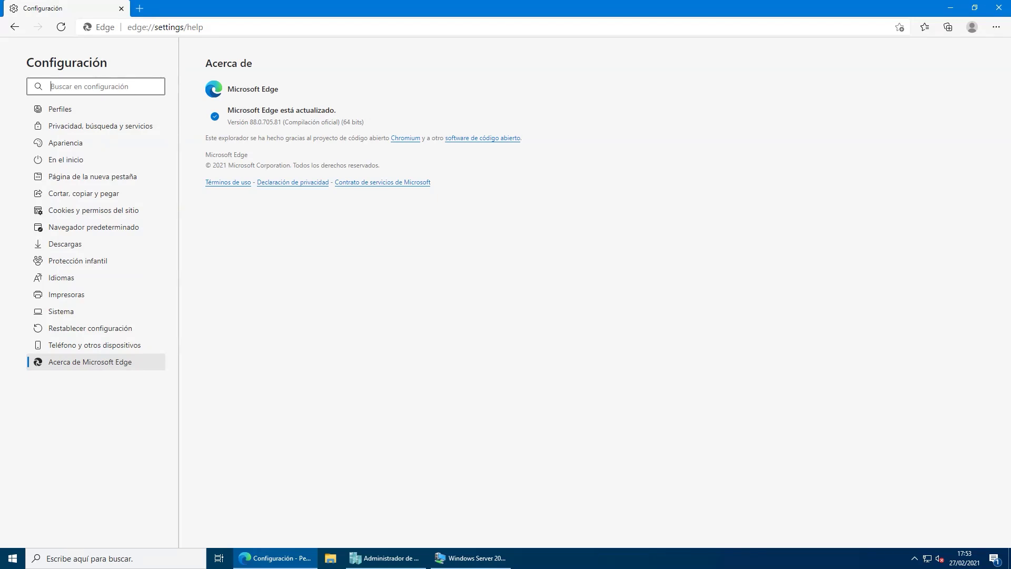
pyautogui.click(95, 86)
# - Open Windows Update in the Windows settings and install the pending Microsoft Defender Antivirus security intelligence update
pyautogui.click(985, 550)
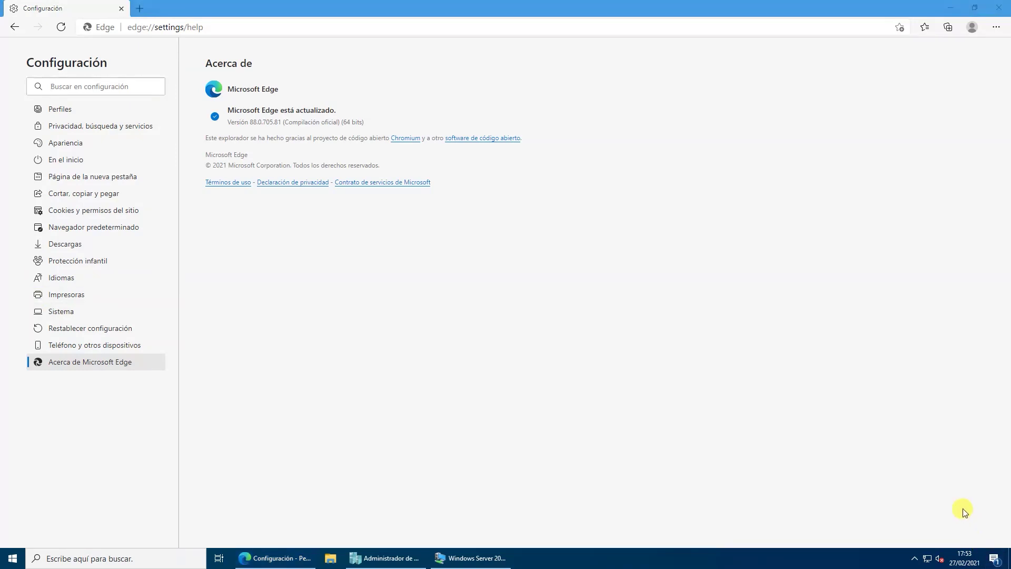
pyautogui.click(920, 524)
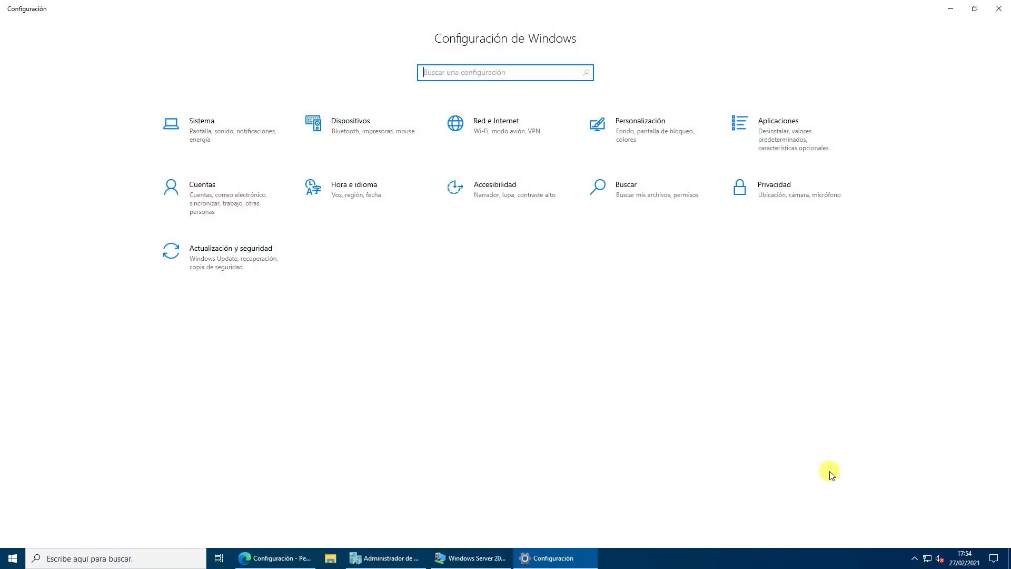
pyautogui.click(216, 255)
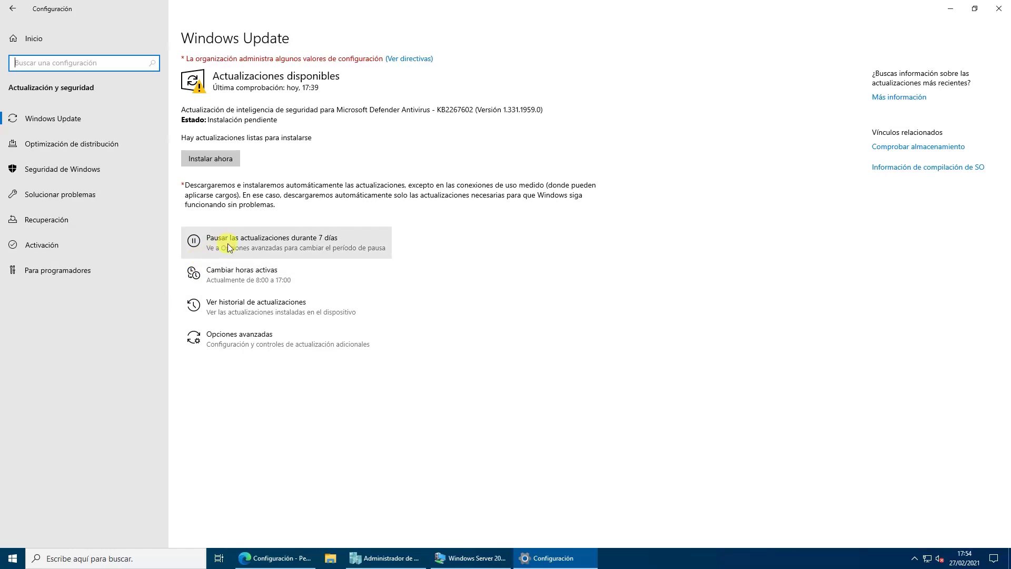
pyautogui.click(212, 159)
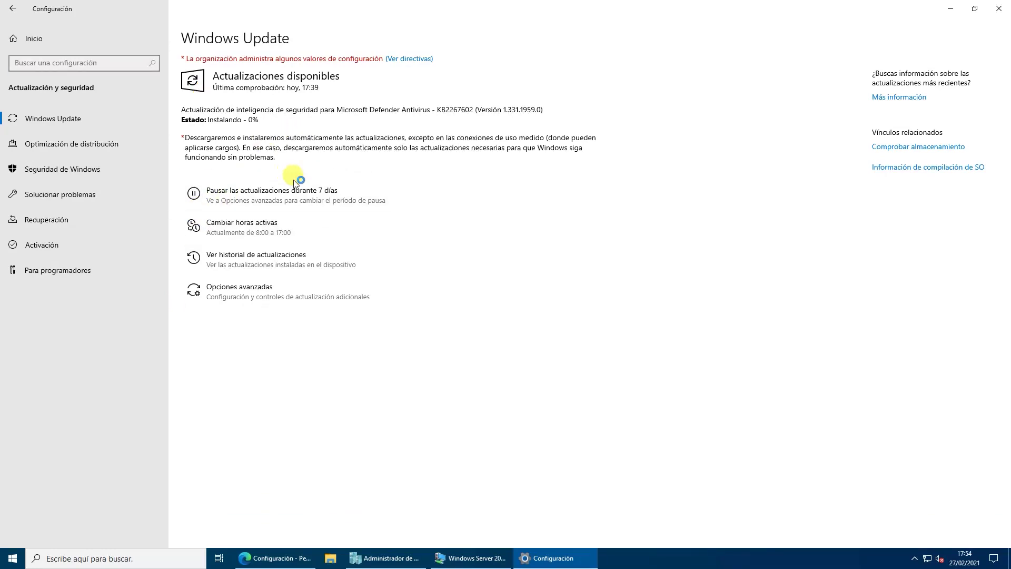
# - Review the quality and definition updates in the update history, and close the Windows settings and Edge
pyautogui.click(248, 260)
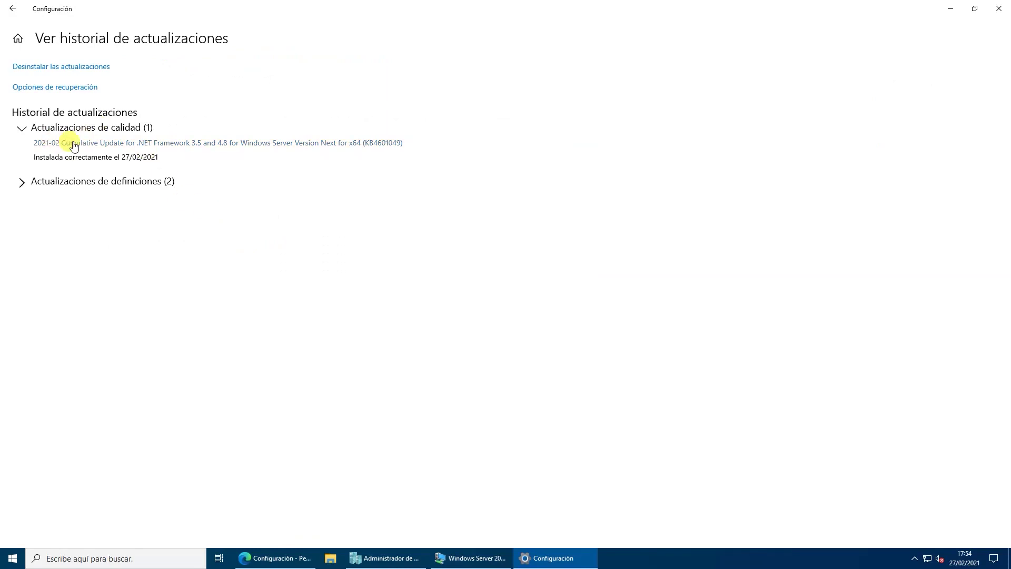
pyautogui.click(44, 179)
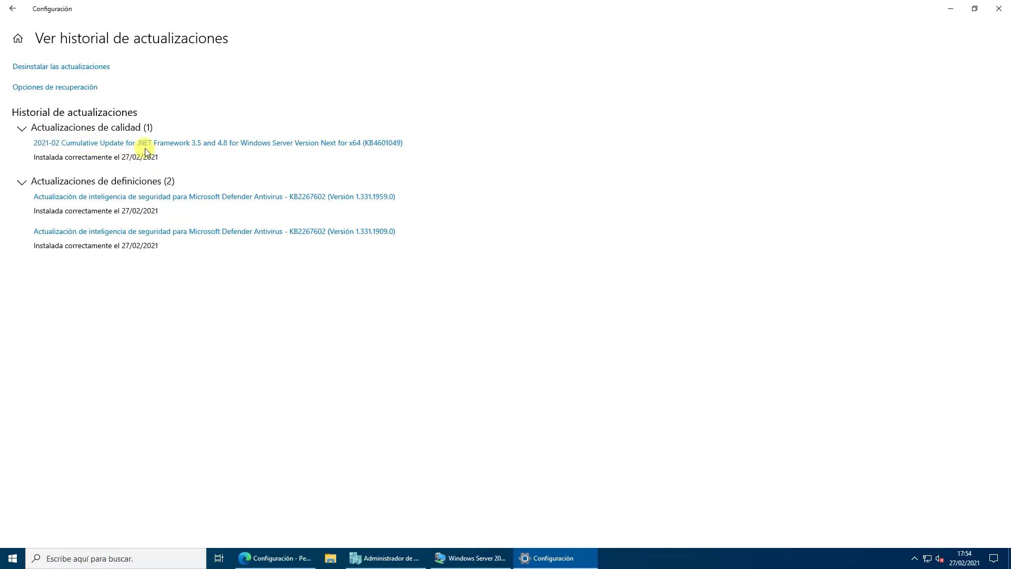
pyautogui.click(13, 9)
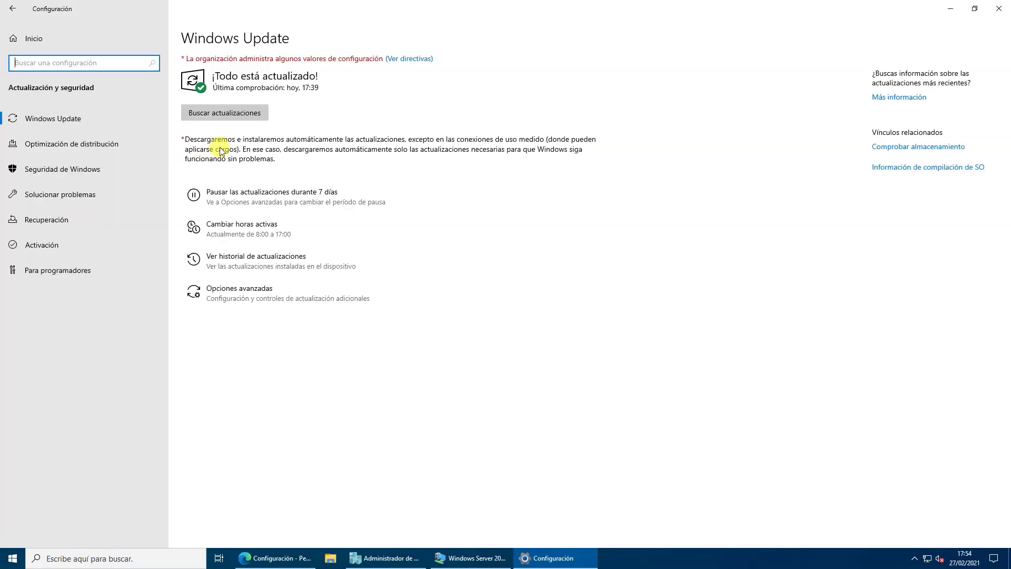
pyautogui.click(1000, 9)
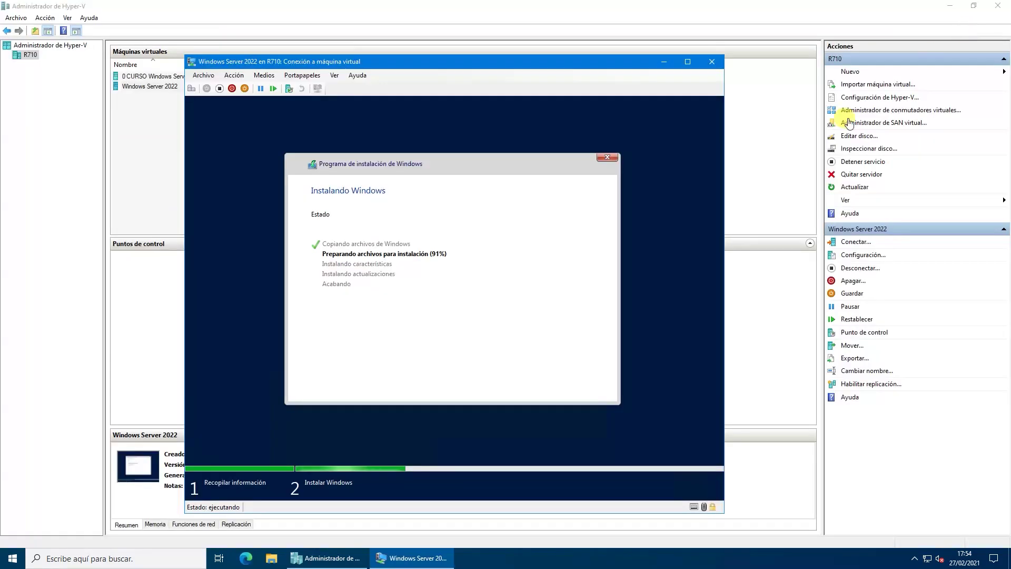
pyautogui.click(999, 8)
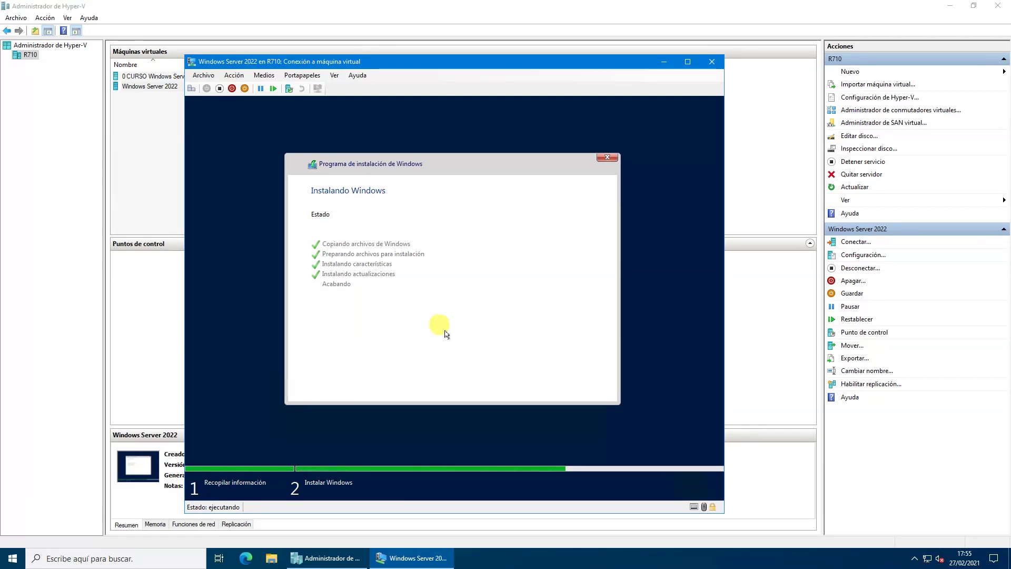
# - Open Server Manager, dismiss the Windows Admin Center message and maximize the window
pyautogui.click(40, 435)
pyautogui.click(13, 558)
pyautogui.click(194, 273)
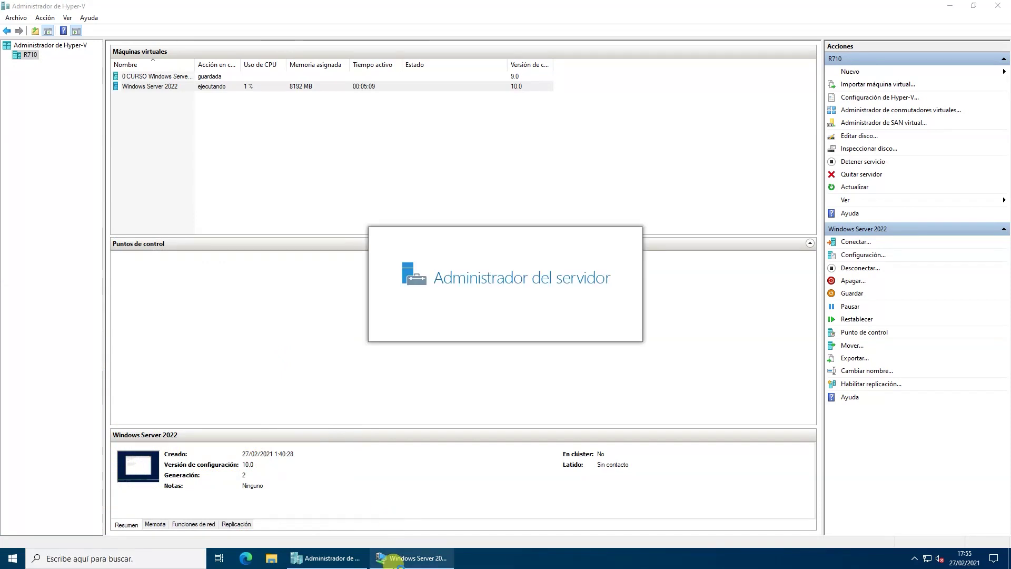
pyautogui.click(400, 558)
pyautogui.click(604, 387)
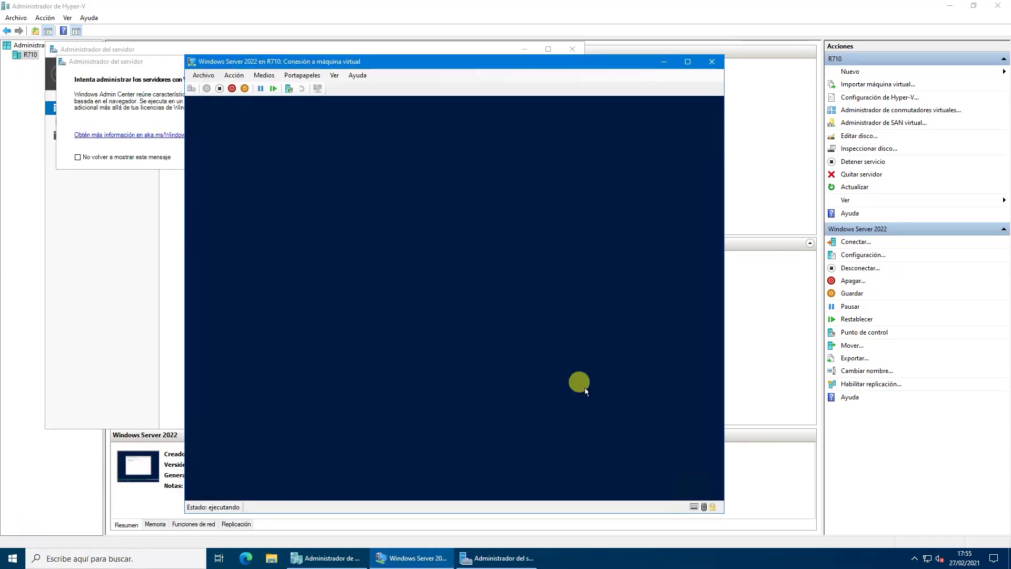
pyautogui.click(90, 247)
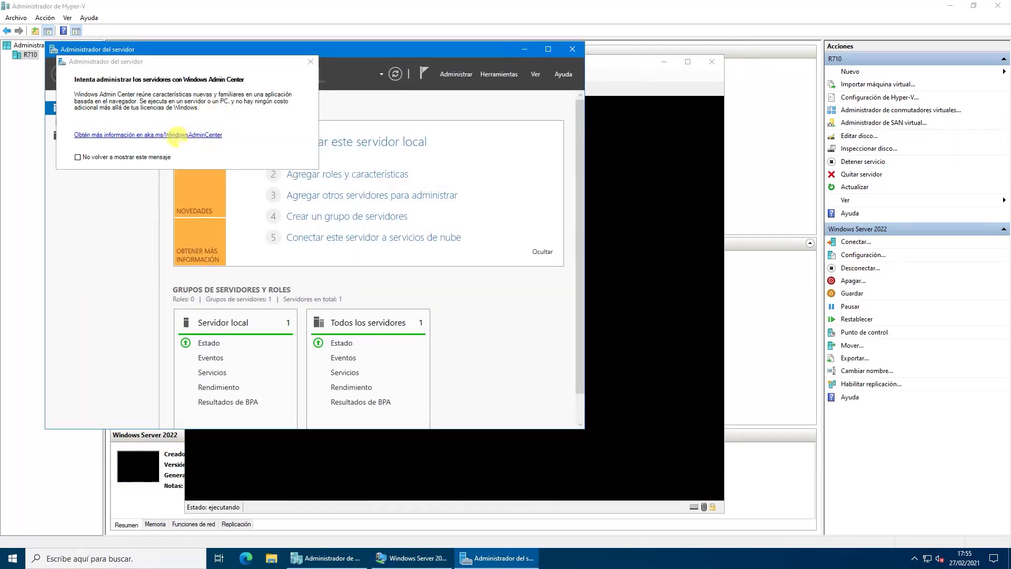
pyautogui.click(311, 62)
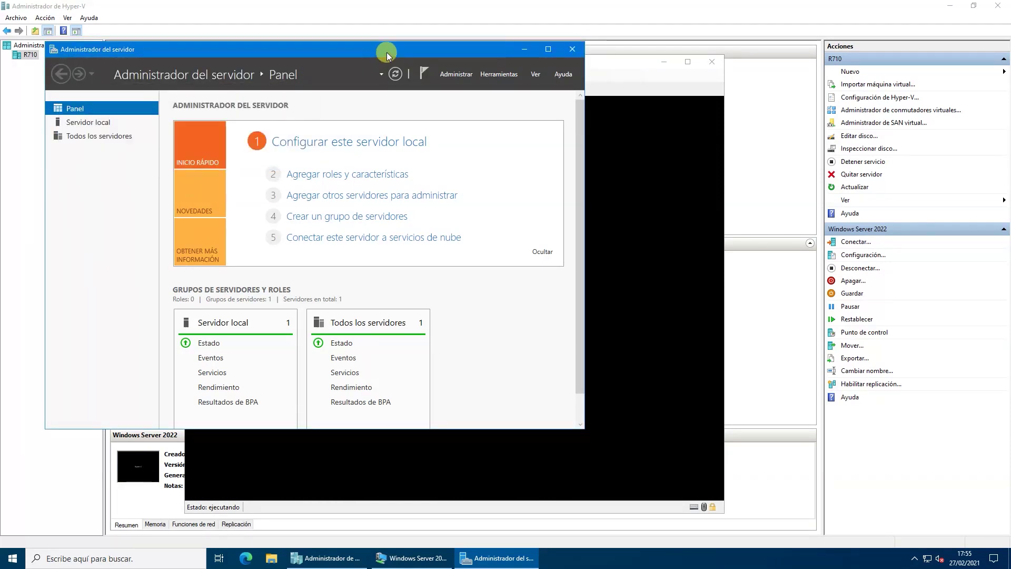
pyautogui.doubleClick(387, 52)
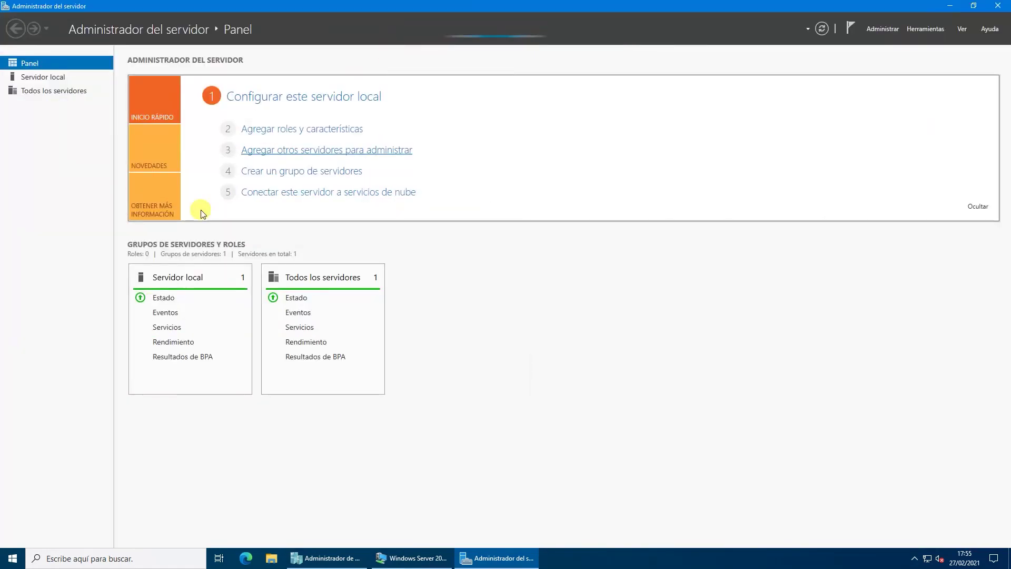
# - Examine the local server's properties and its CPU and memory performance graphs, check the virtual machine's progress and close Server Manager
pyautogui.click(48, 78)
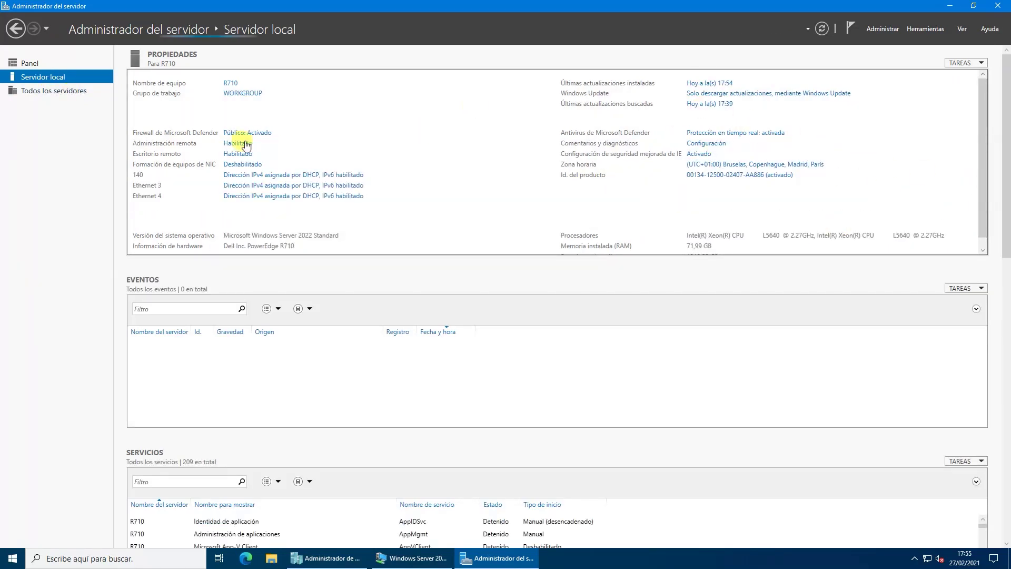
pyautogui.moveTo(1005, 187); pyautogui.dragTo(1007, 464)
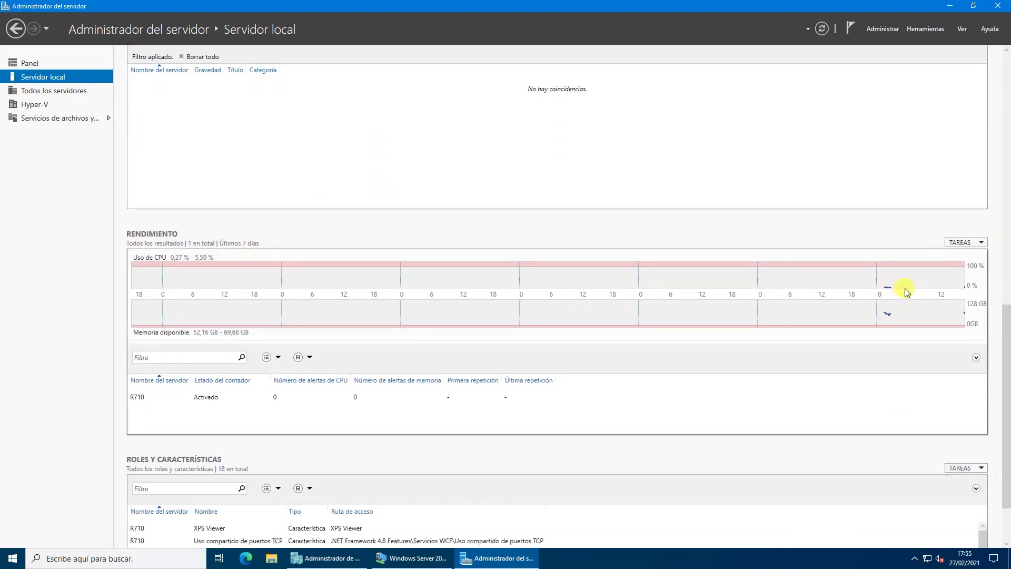
pyautogui.moveTo(894, 293)
pyautogui.moveTo(888, 314)
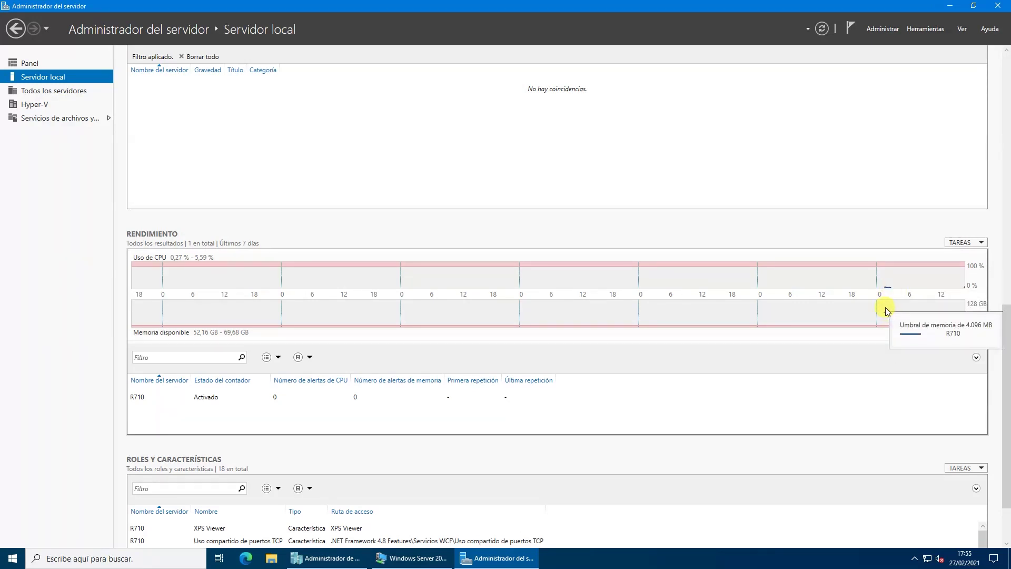
pyautogui.click(409, 558)
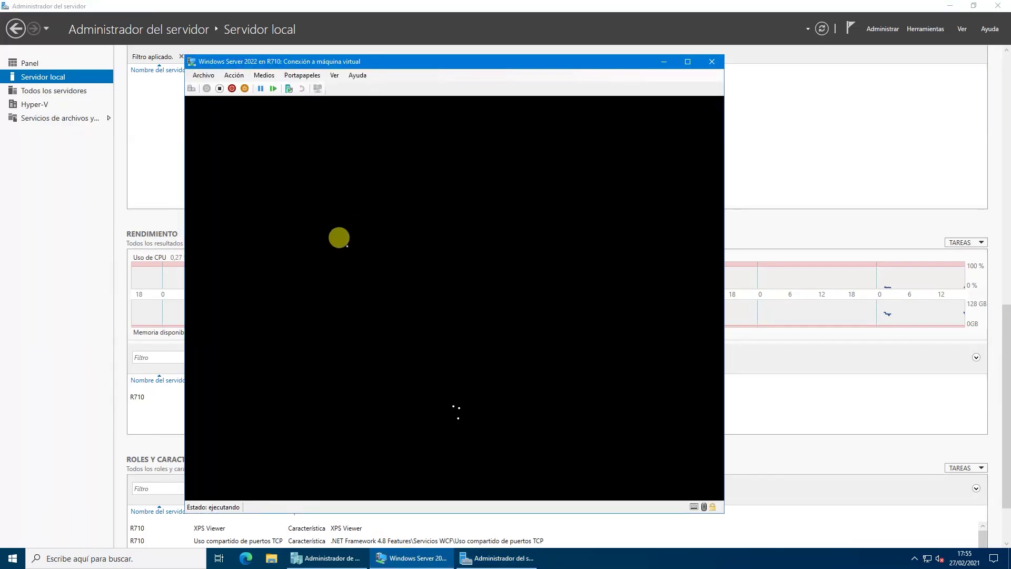
pyautogui.click(117, 342)
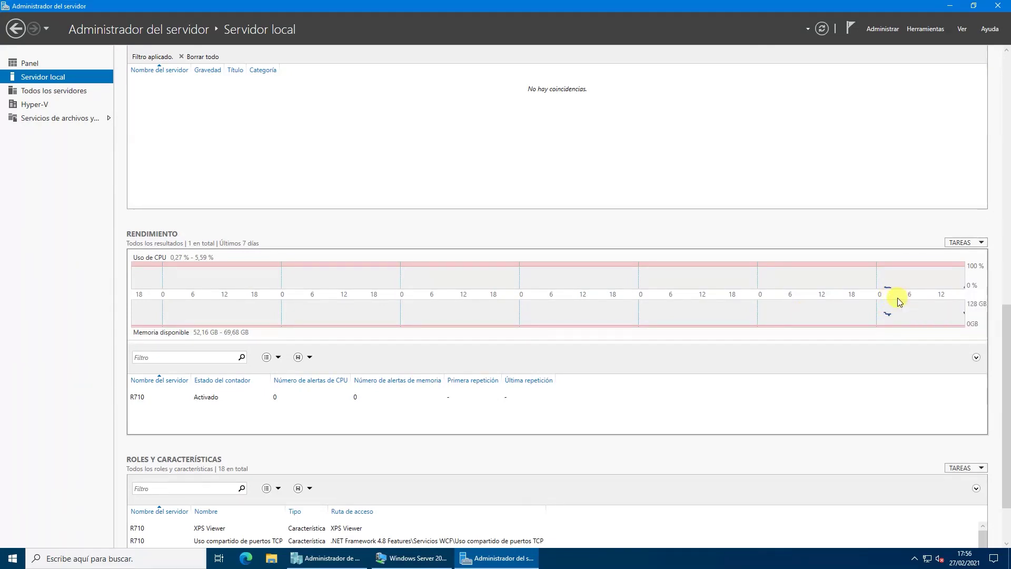
pyautogui.moveTo(885, 314)
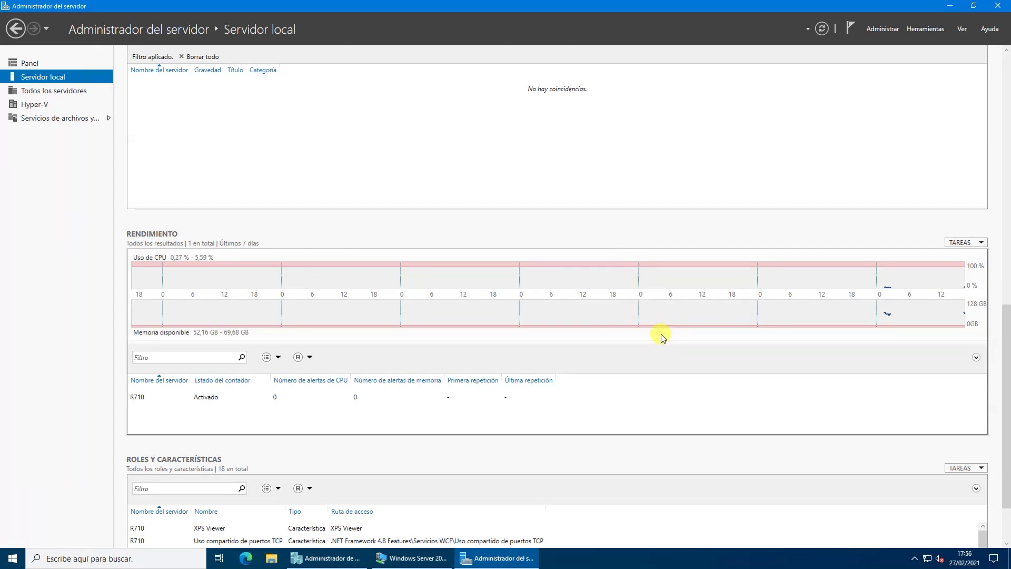
pyautogui.scroll(-1, 748, 358)
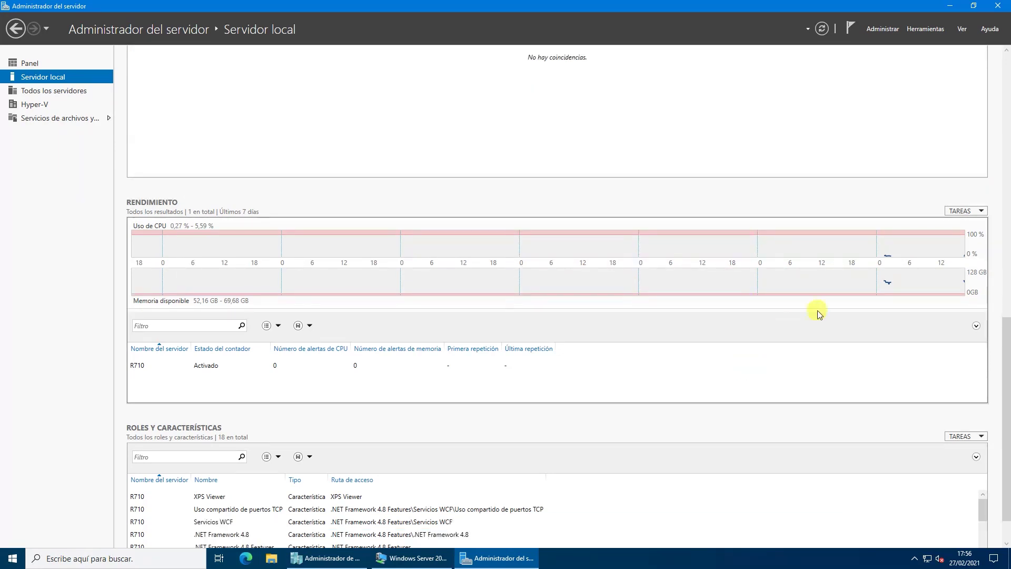
pyautogui.scroll(4, 818, 313)
pyautogui.click(998, 5)
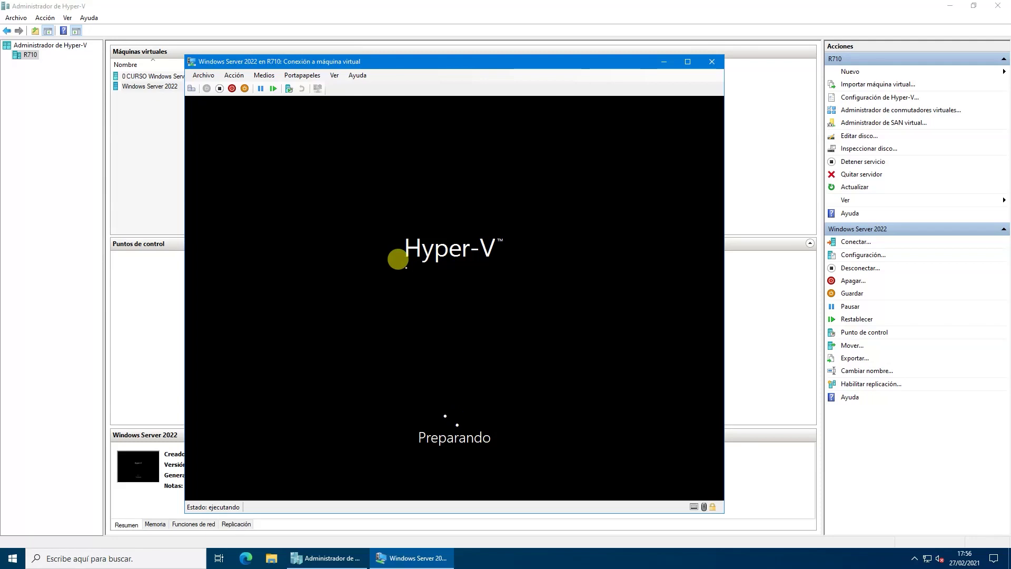
# - Open Task Manager, inspect the host's CPU performance graphs and close it
pyautogui.click(401, 5)
pyautogui.rightClick(533, 549)
pyautogui.click(560, 507)
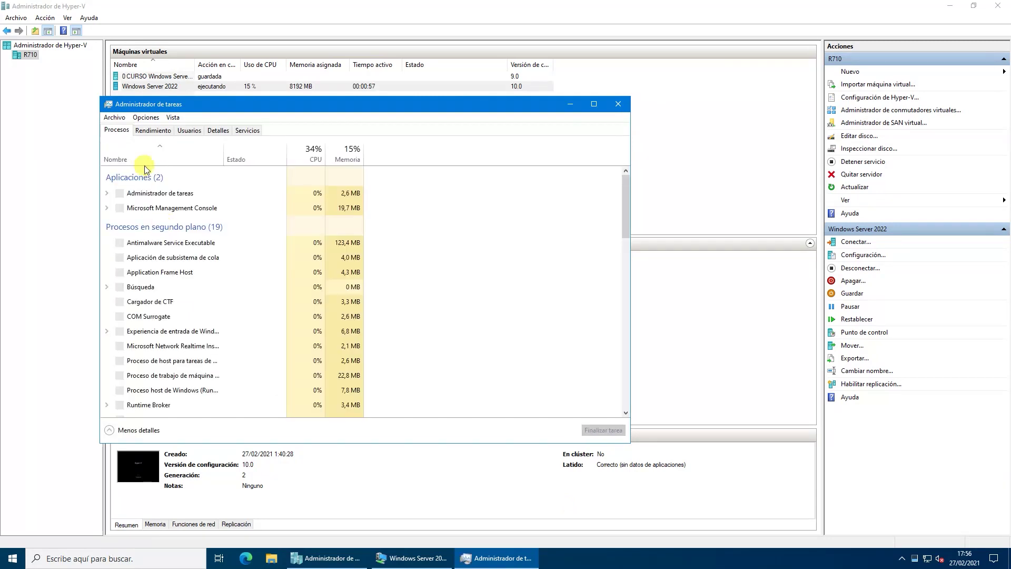
pyautogui.click(153, 130)
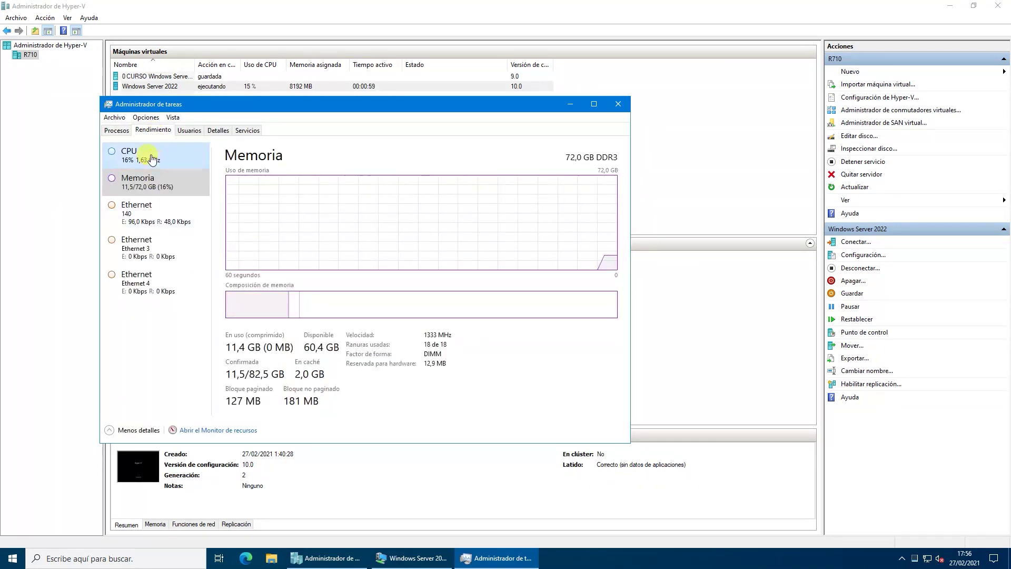
pyautogui.click(127, 155)
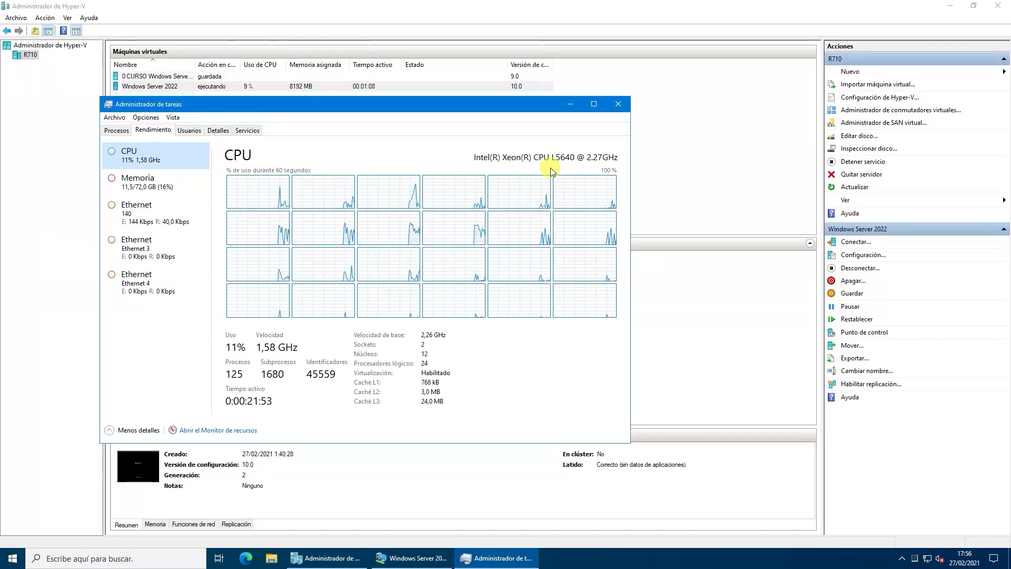
pyautogui.click(620, 104)
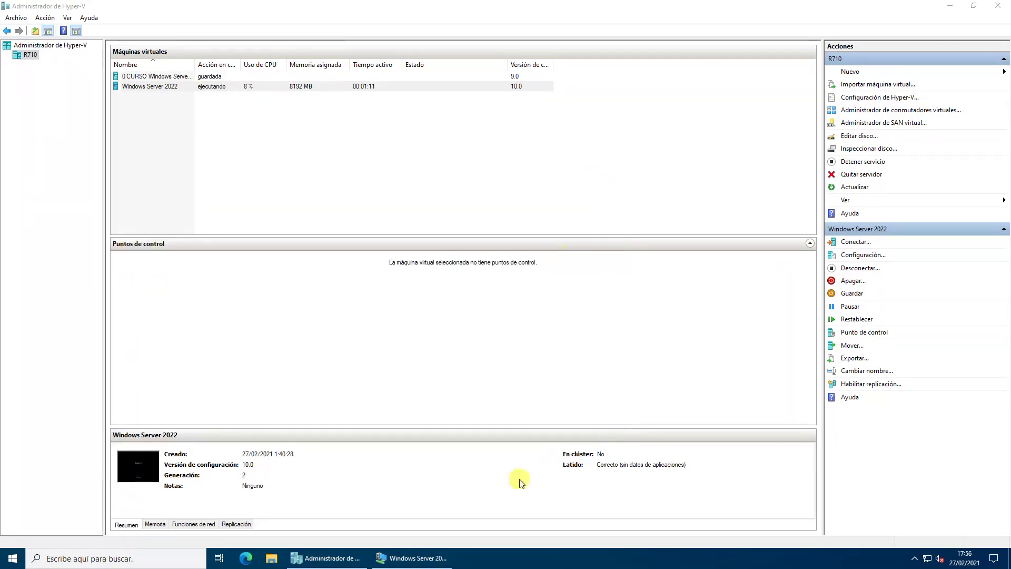
# - Return to the Windows Server 2022 virtual machine window, monitor the host's CPU performance in Task Manager during the installation and close Task Manager
pyautogui.click(413, 558)
pyautogui.rightClick(482, 553)
pyautogui.click(517, 522)
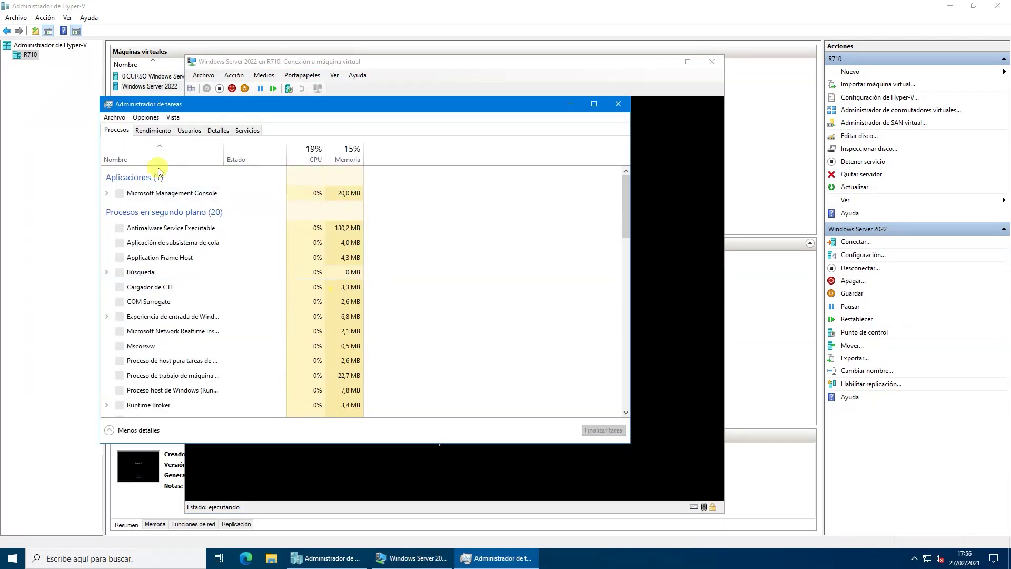
pyautogui.click(154, 130)
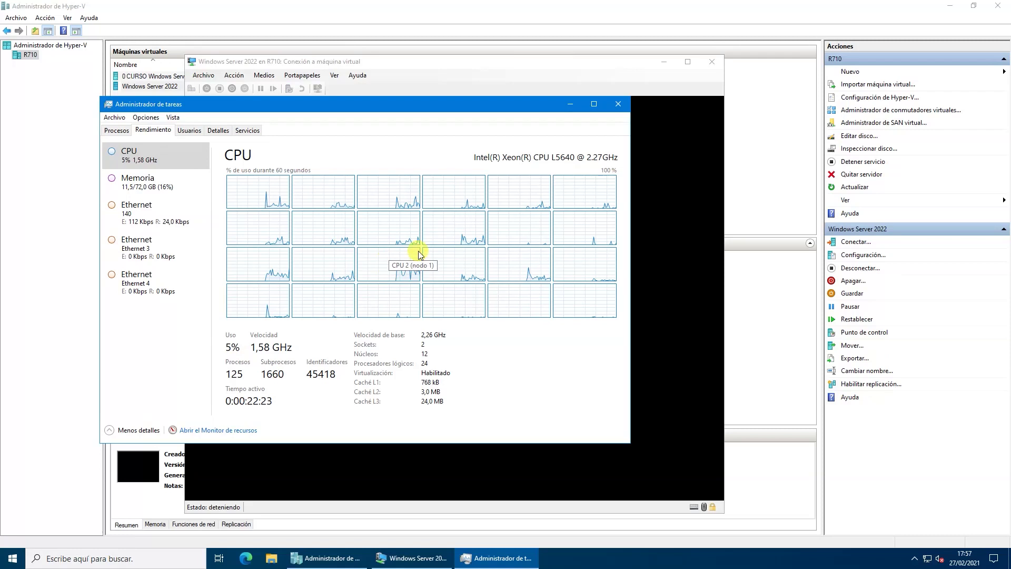
pyautogui.moveTo(485, 106); pyautogui.dragTo(624, 154)
pyautogui.click(625, 169)
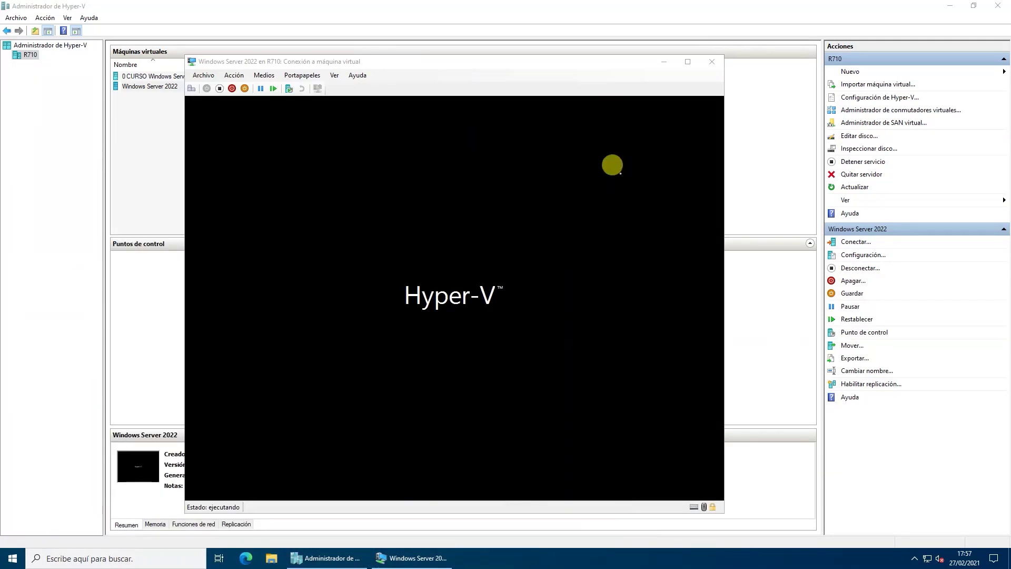
pyautogui.doubleClick(453, 63)
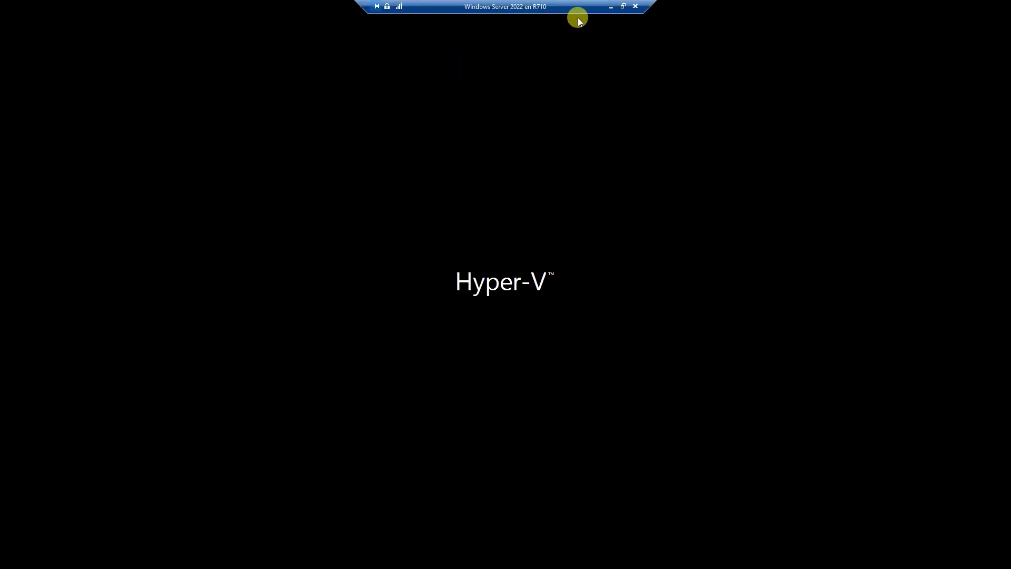
pyautogui.click(624, 6)
pyautogui.moveTo(434, 57); pyautogui.dragTo(544, 73)
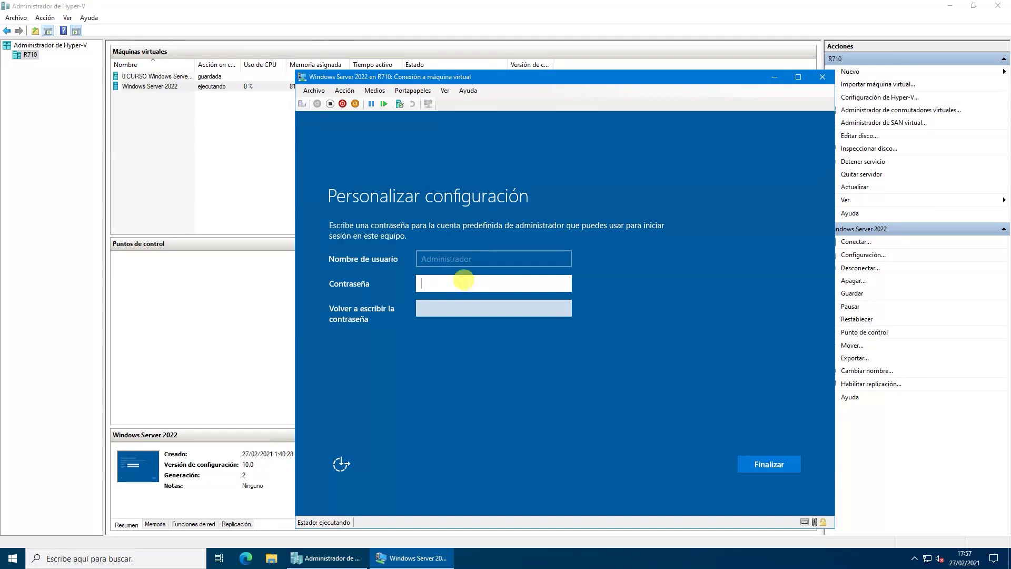
# - Enter and repeat the password for the built-in Administrator account and finish the custom configuration
pyautogui.write('••••••')
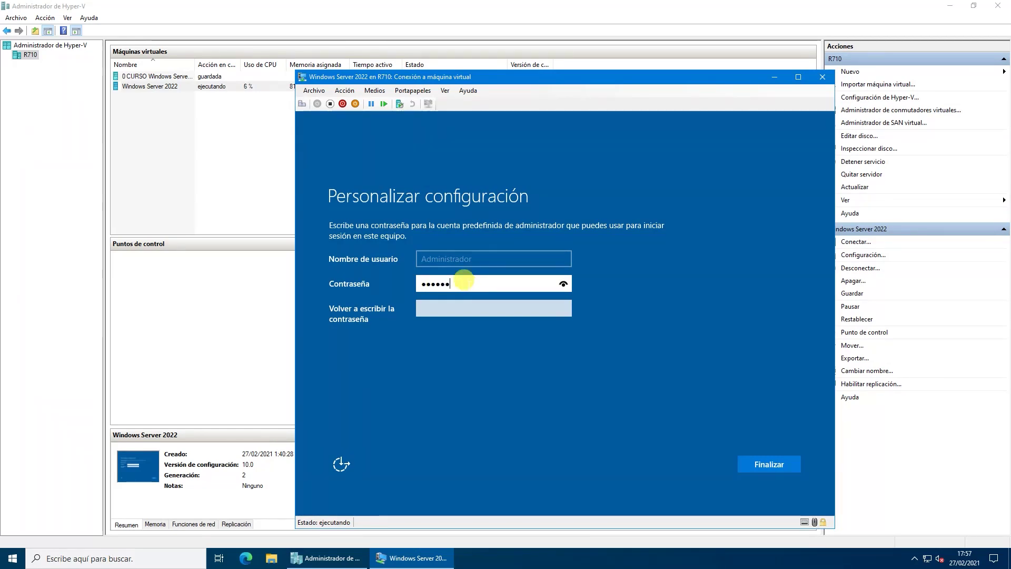
pyautogui.press('Tab')
pyautogui.write('•••••••')
pyautogui.press('Return')
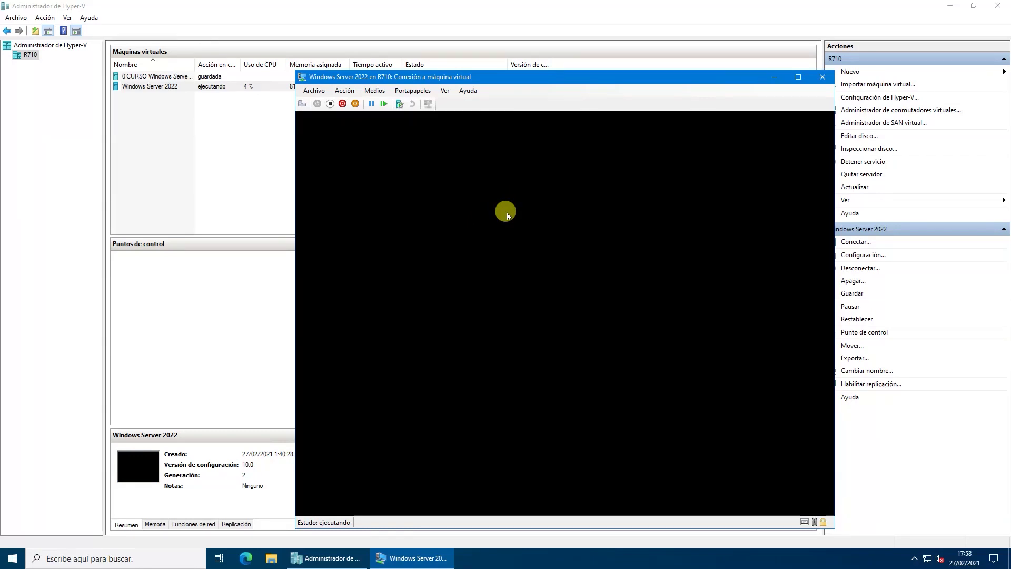
# - Unlock the virtual machine and sign in as Administrator with the account password
pyautogui.moveTo(549, 81); pyautogui.dragTo(499, 76)
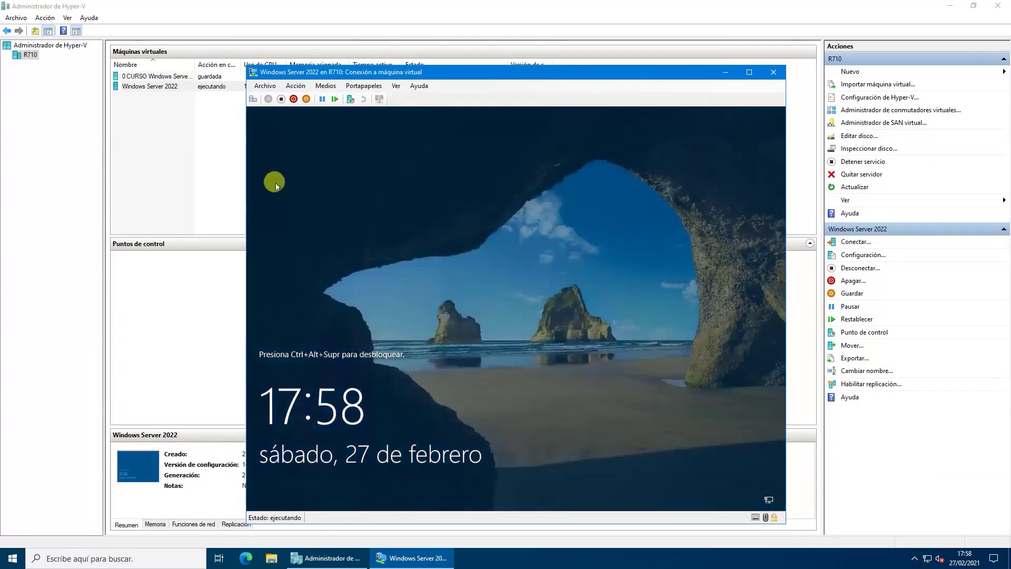
pyautogui.click(253, 99)
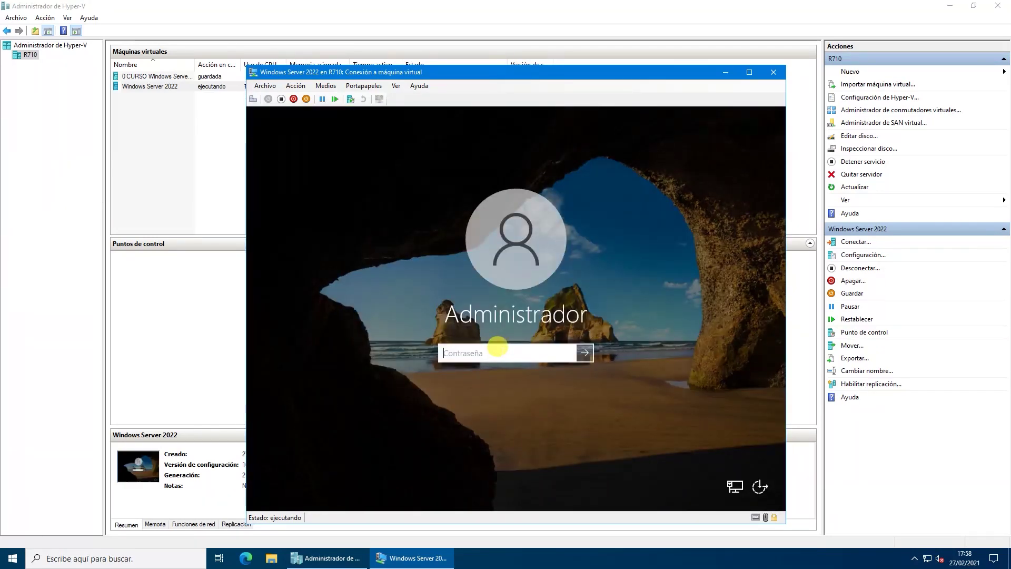
pyautogui.write('•••••')
pyautogui.press('Return')
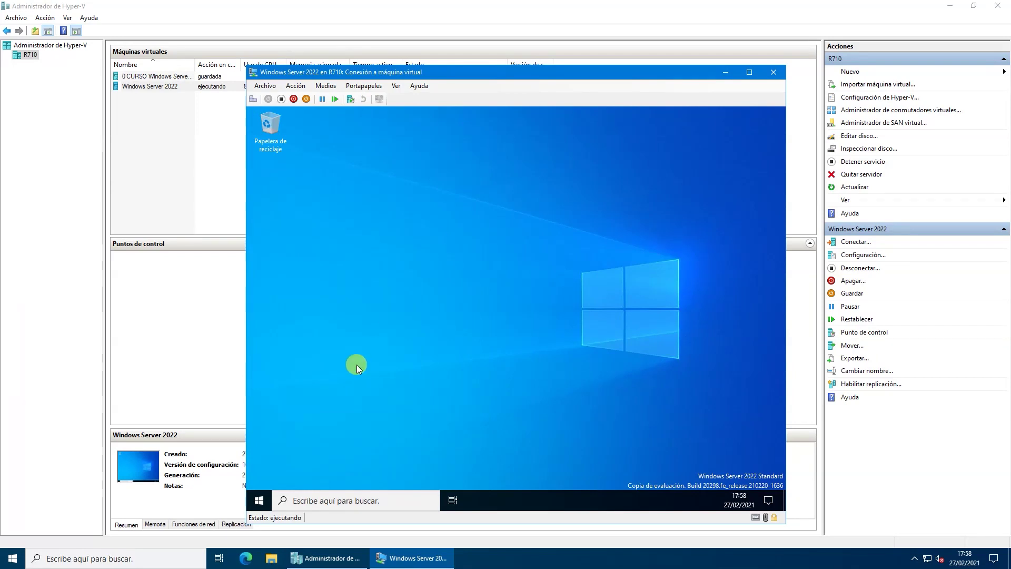
# - Set the virtual machine's display resolution to 1366 × 768, keep the change and close the display settings
pyautogui.rightClick(375, 375)
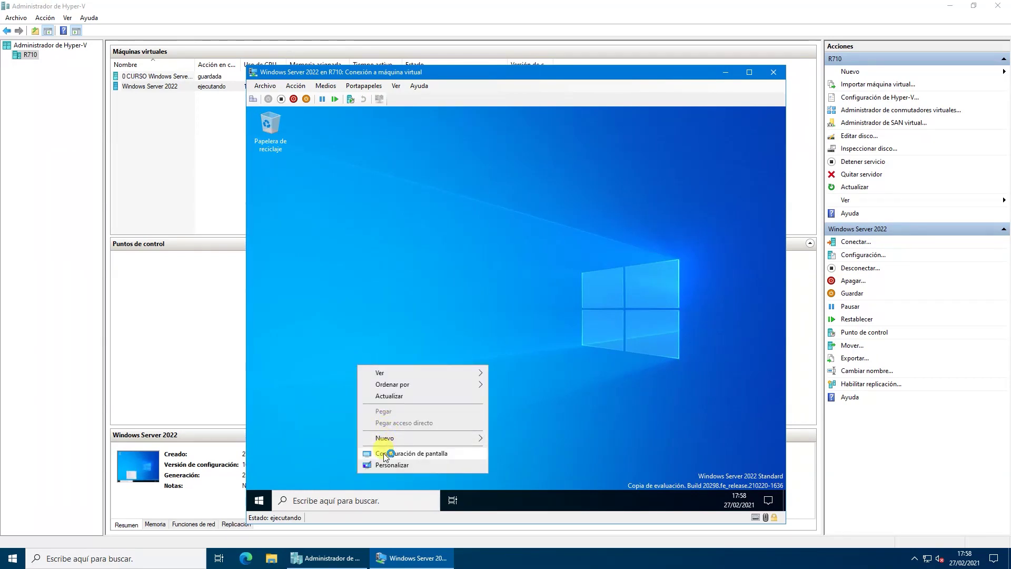
pyautogui.click(383, 453)
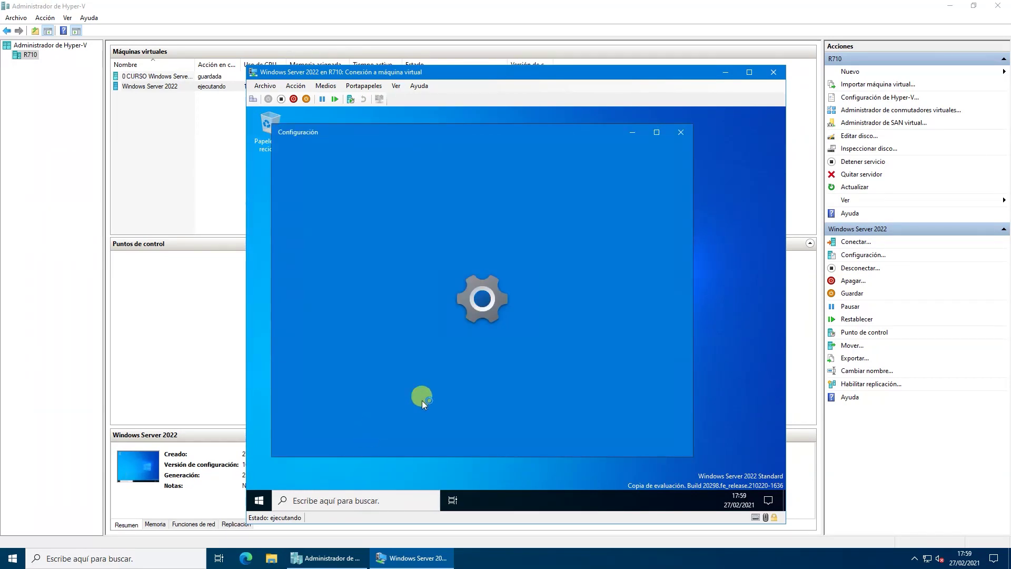
pyautogui.click(655, 133)
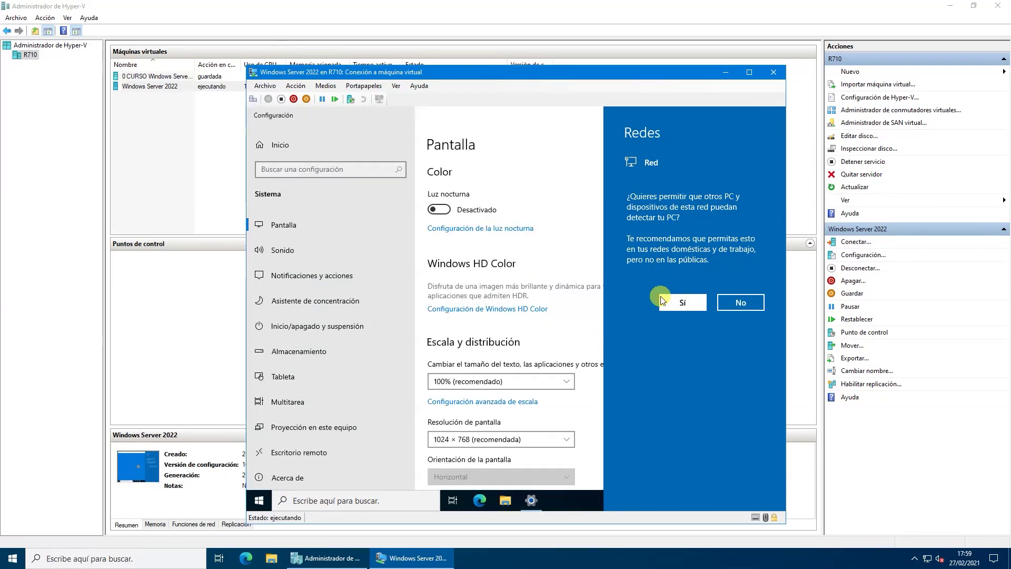
pyautogui.click(487, 439)
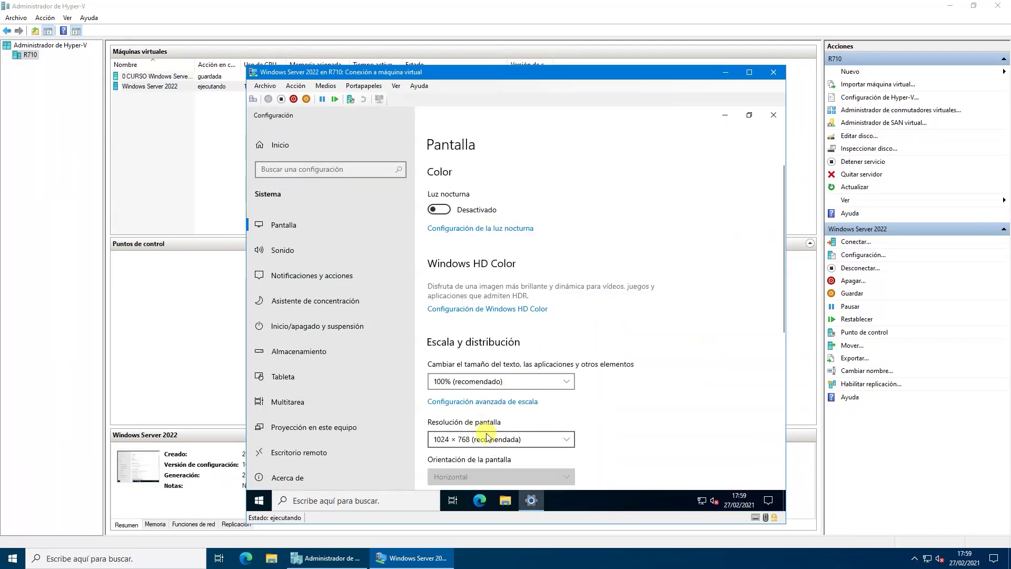
pyautogui.click(483, 443)
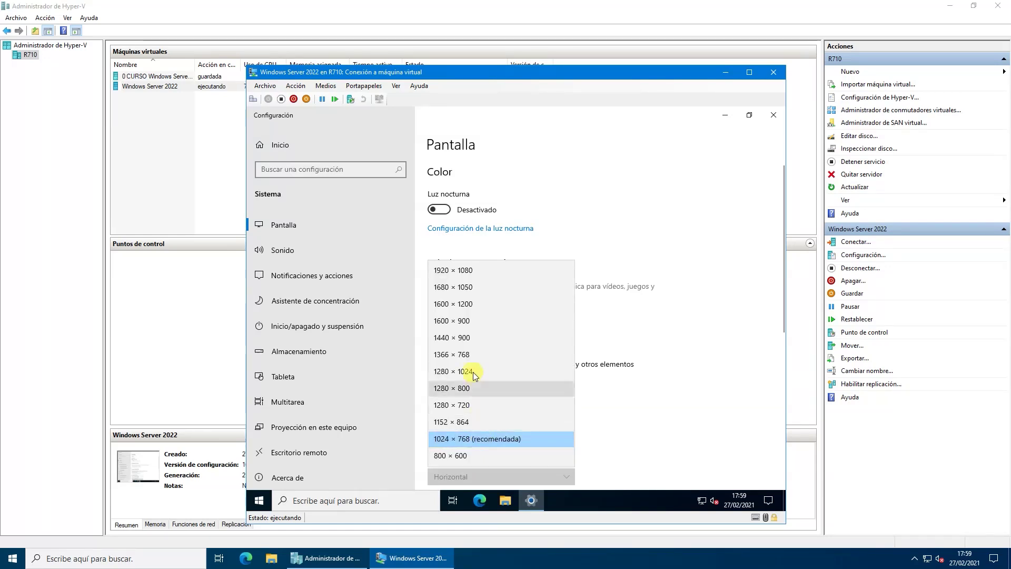
pyautogui.click(463, 354)
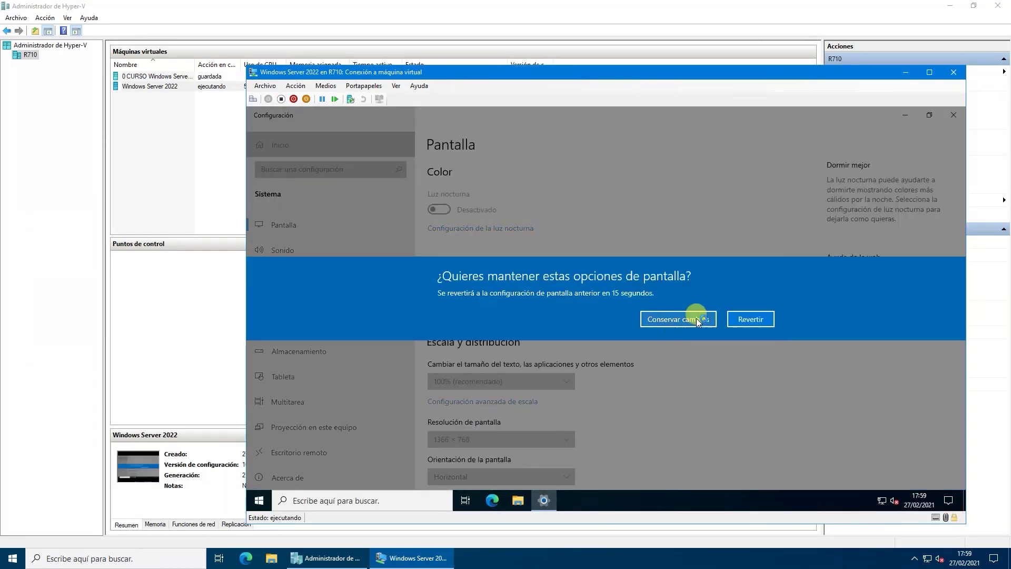
pyautogui.click(696, 319)
pyautogui.moveTo(818, 72); pyautogui.dragTo(739, 73)
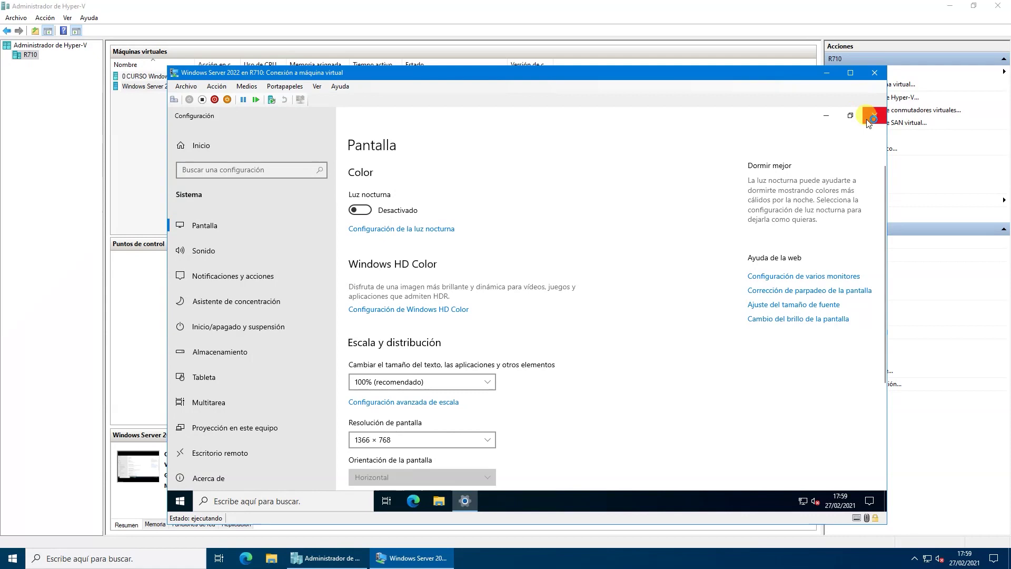
pyautogui.click(874, 115)
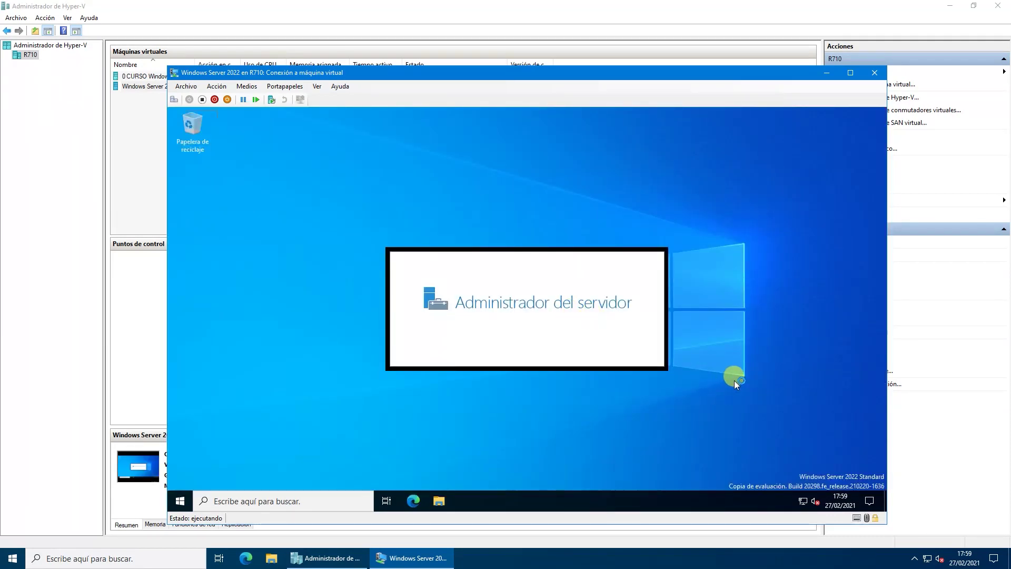
# - Run ncpa.cpl to open Network Connections in the virtual machine and maximize its window
pyautogui.press('super+r')
pyautogui.write('ncpa.cpl')
pyautogui.press('Return')
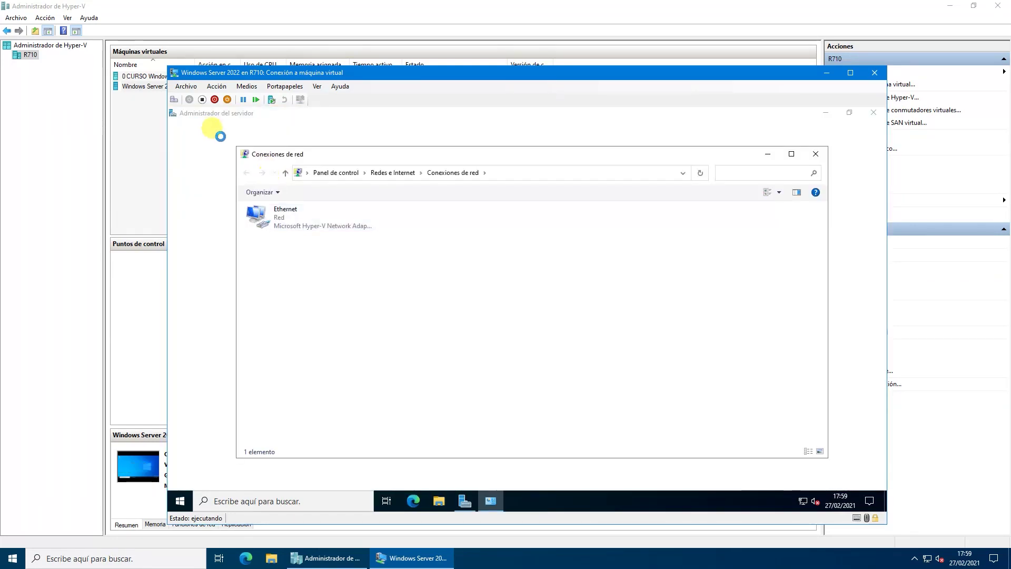
pyautogui.doubleClick(367, 155)
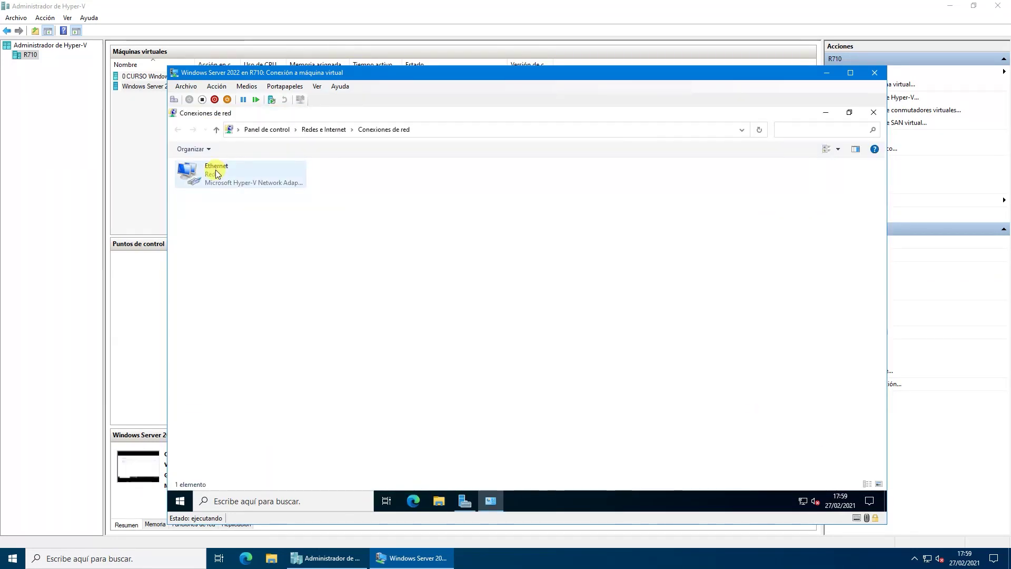
# - Add a second network adapter to the virtual machine's hardware, connect it to the LAN Curso virtual switch and accept the settings
pyautogui.click(186, 86)
pyautogui.click(200, 98)
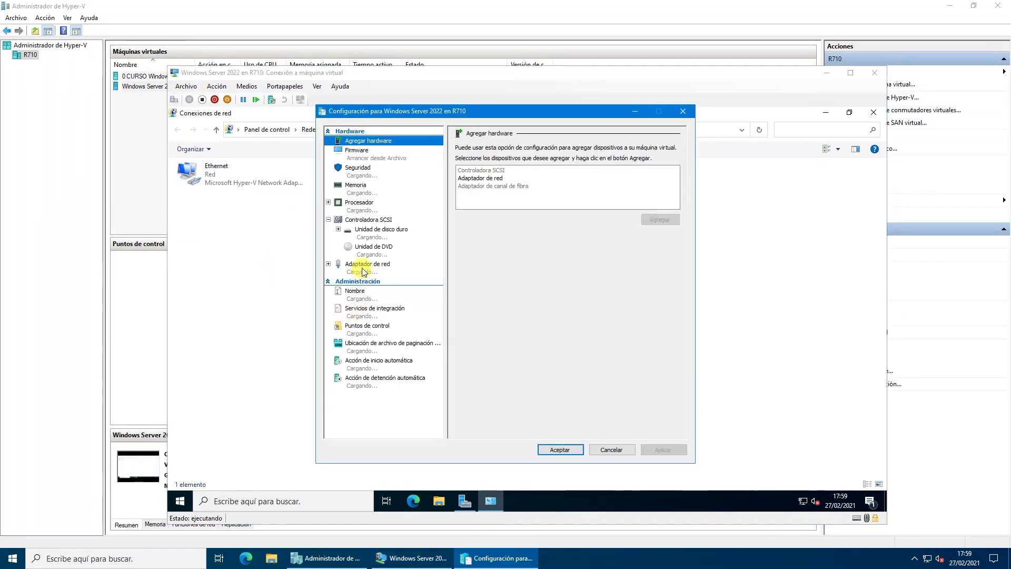
pyautogui.click(364, 265)
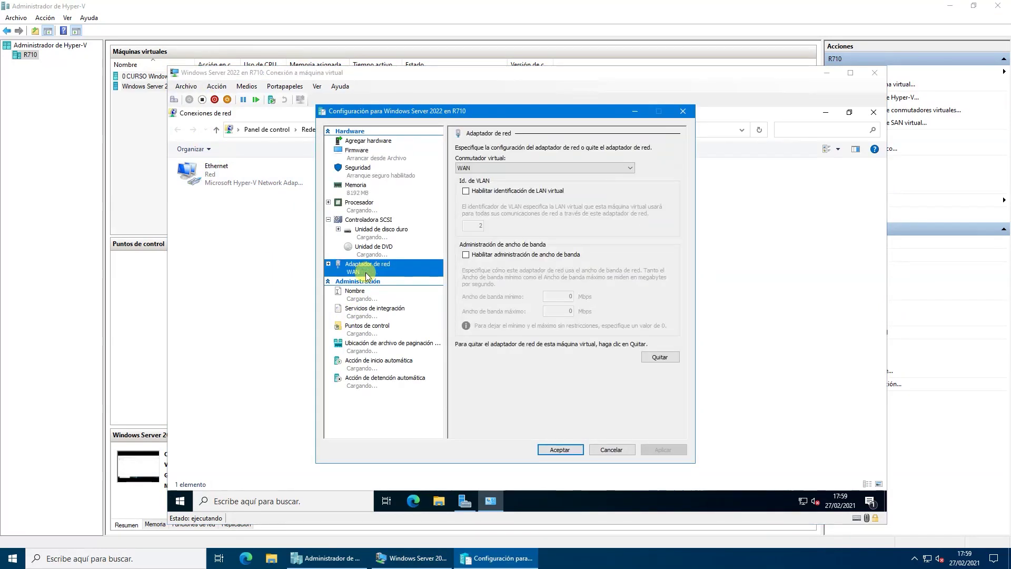
pyautogui.click(375, 152)
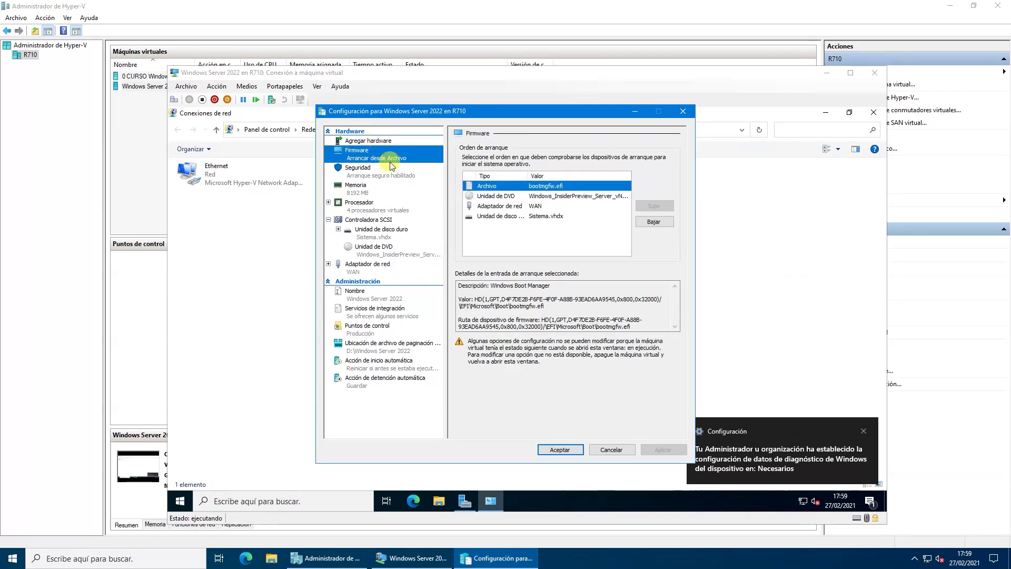
pyautogui.click(368, 141)
pyautogui.click(482, 179)
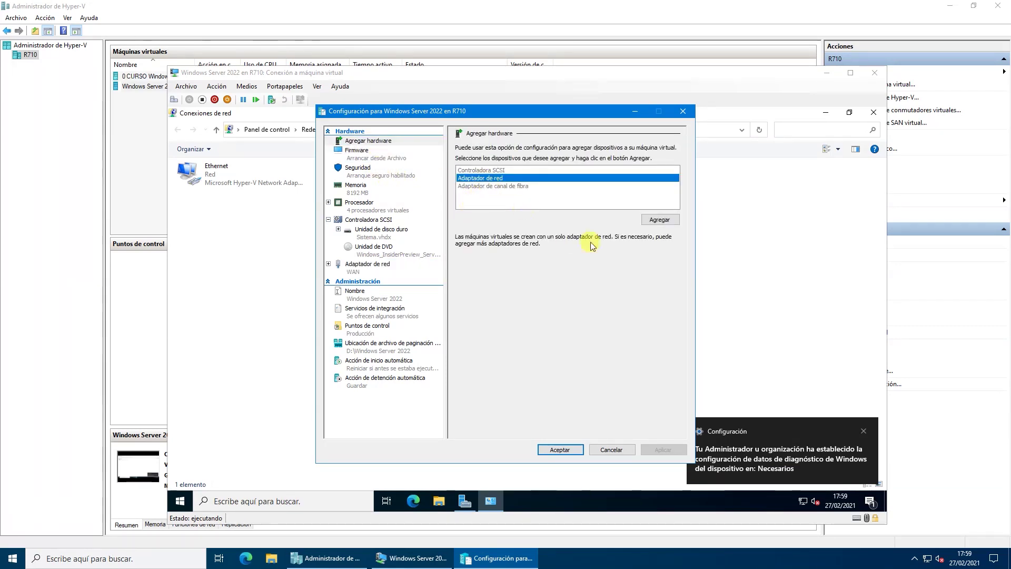
pyautogui.click(658, 219)
pyautogui.click(510, 168)
pyautogui.click(490, 187)
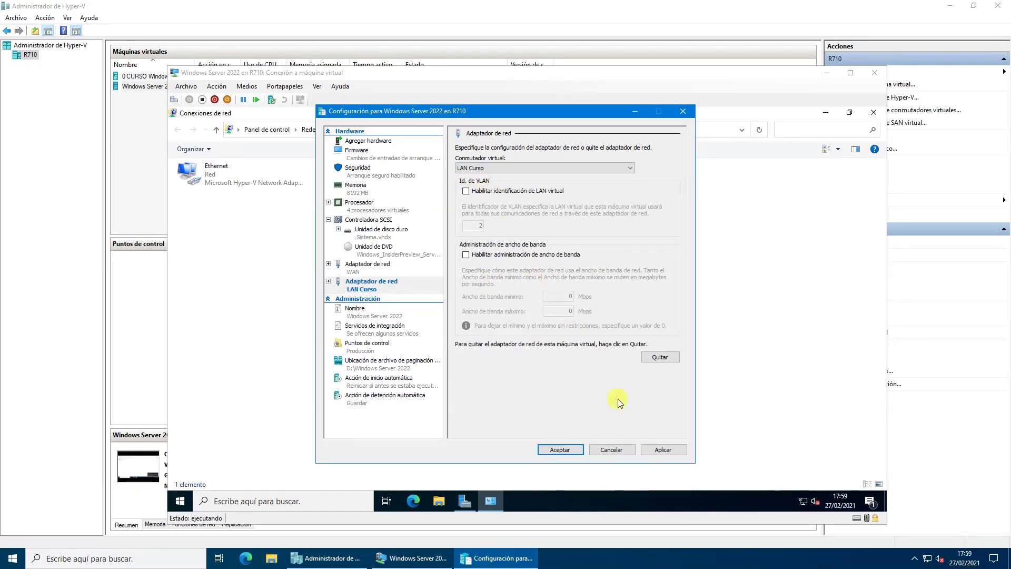
pyautogui.click(574, 449)
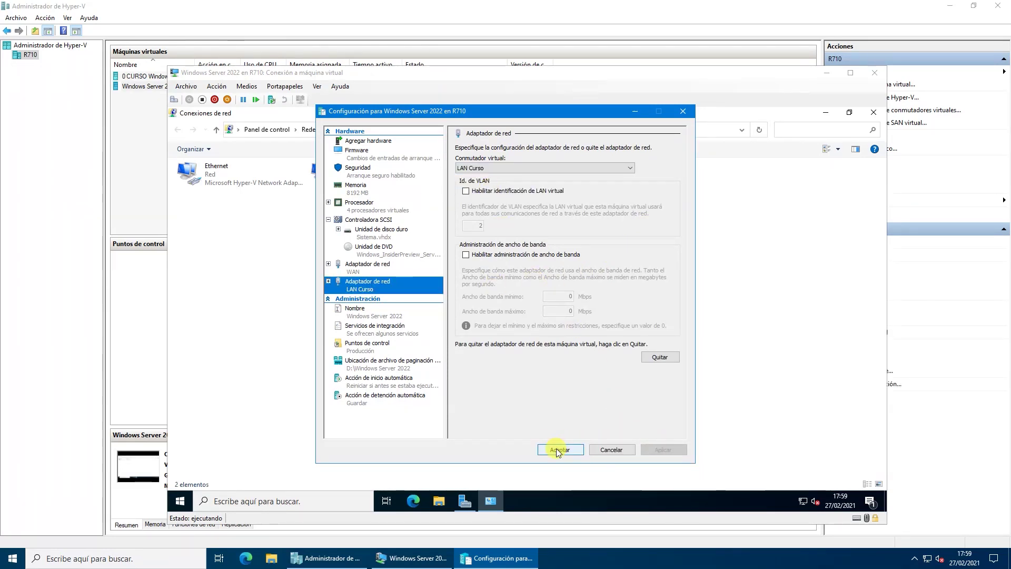
pyautogui.click(558, 450)
# - Rename the Ethernet connection as WAN and the Ethernet 2 connection as LAN
pyautogui.click(215, 179)
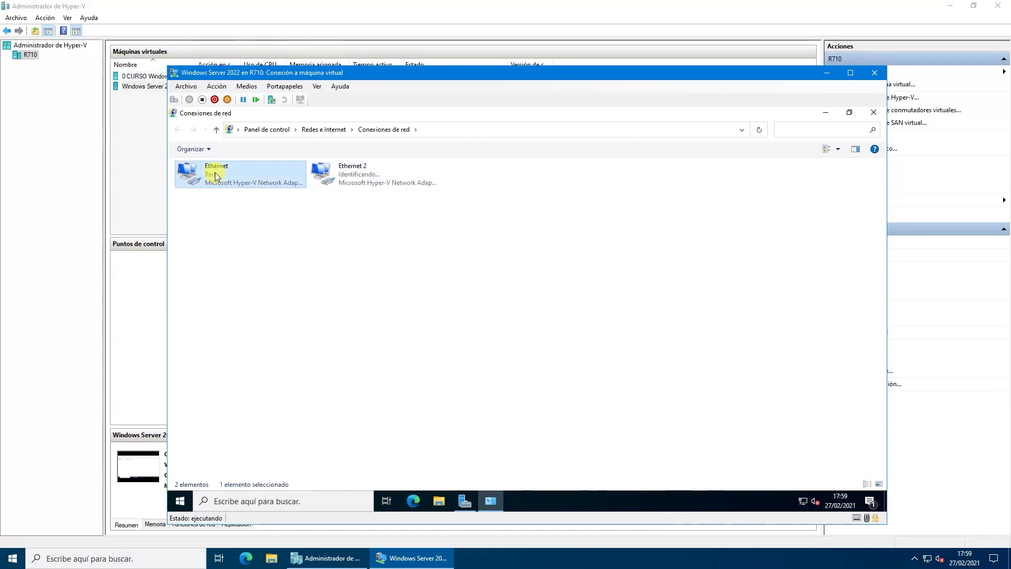
pyautogui.press('Return')
pyautogui.press('Right')
pyautogui.press('F2')
pyautogui.write('LAN')
pyautogui.press('Return')
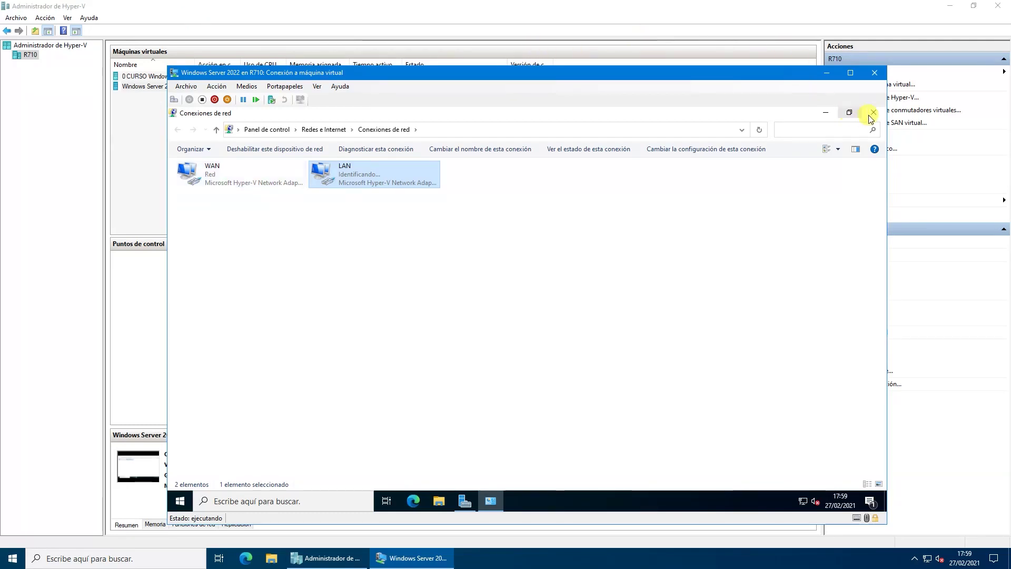
# - Close Network Connections and dismiss the Windows Admin Center message in Server Manager
pyautogui.click(872, 113)
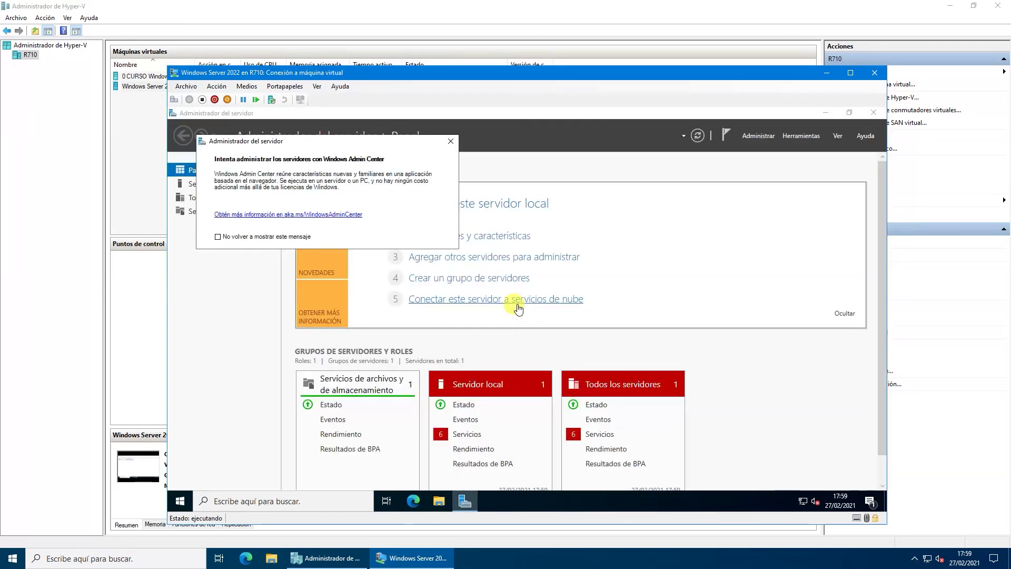
pyautogui.click(448, 143)
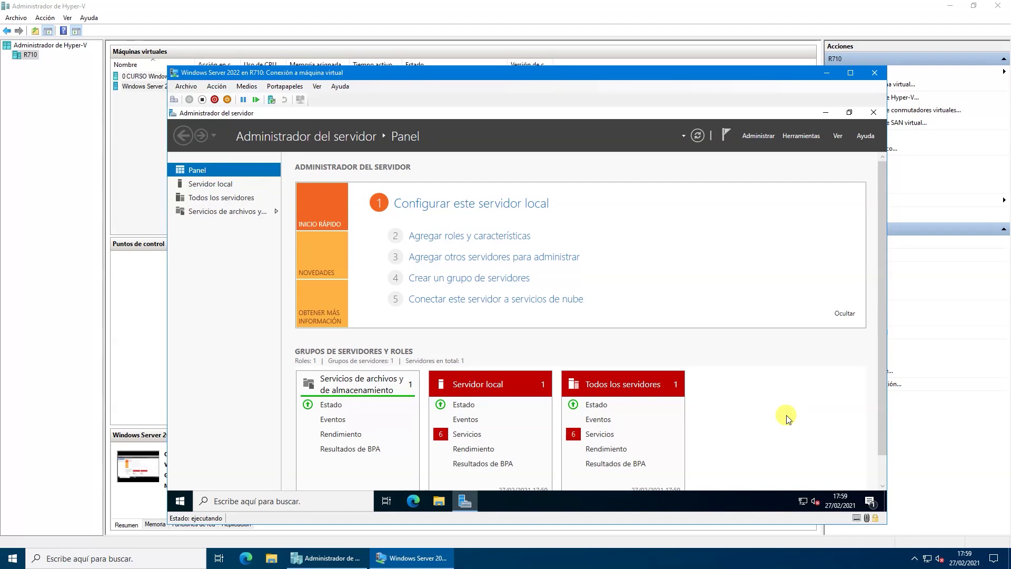